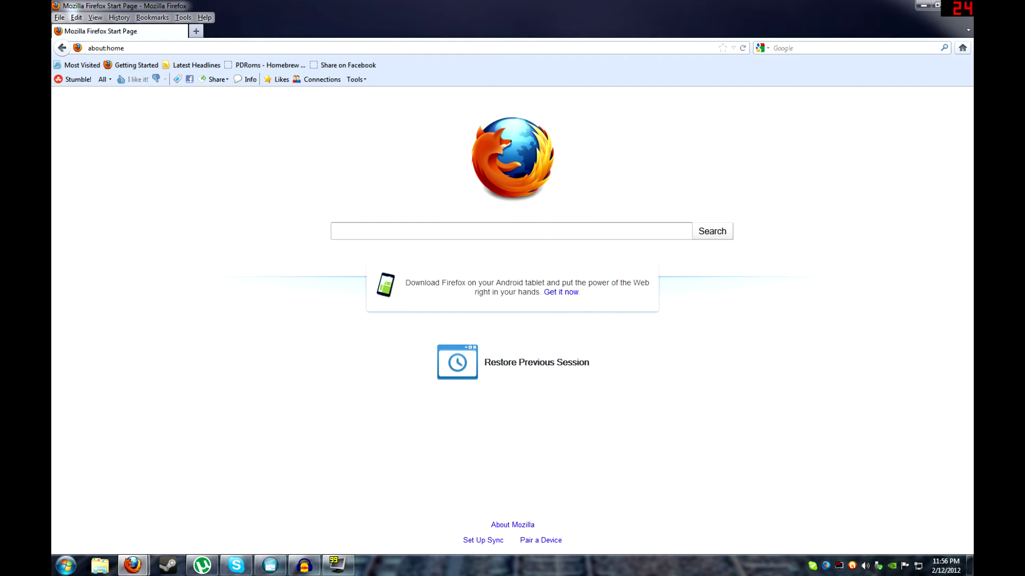
{"action": "key", "text": "ctrl+l"}
{"action": "type", "text": "ww"}
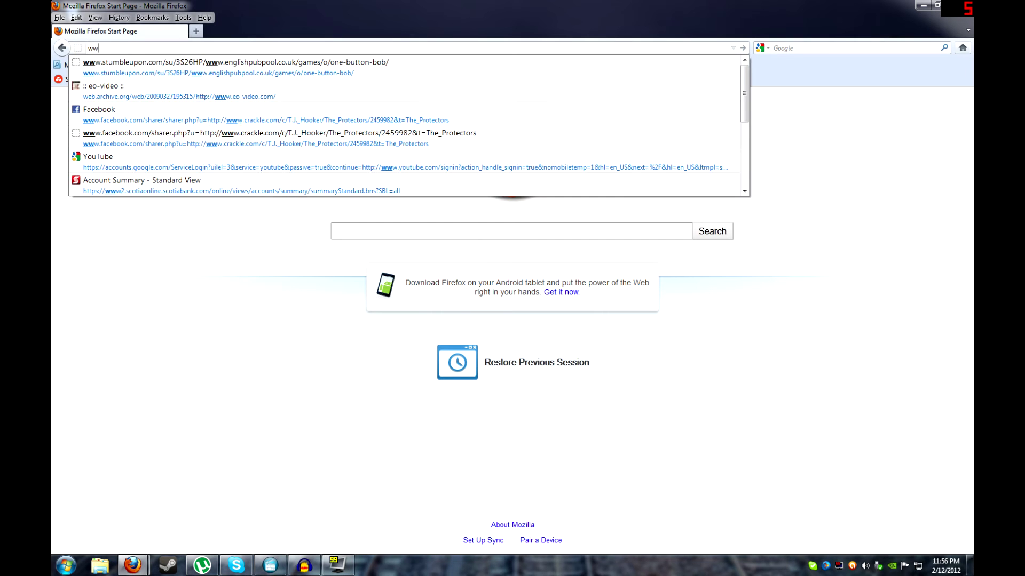
{"action": "type", "text": "w.dcemul"}
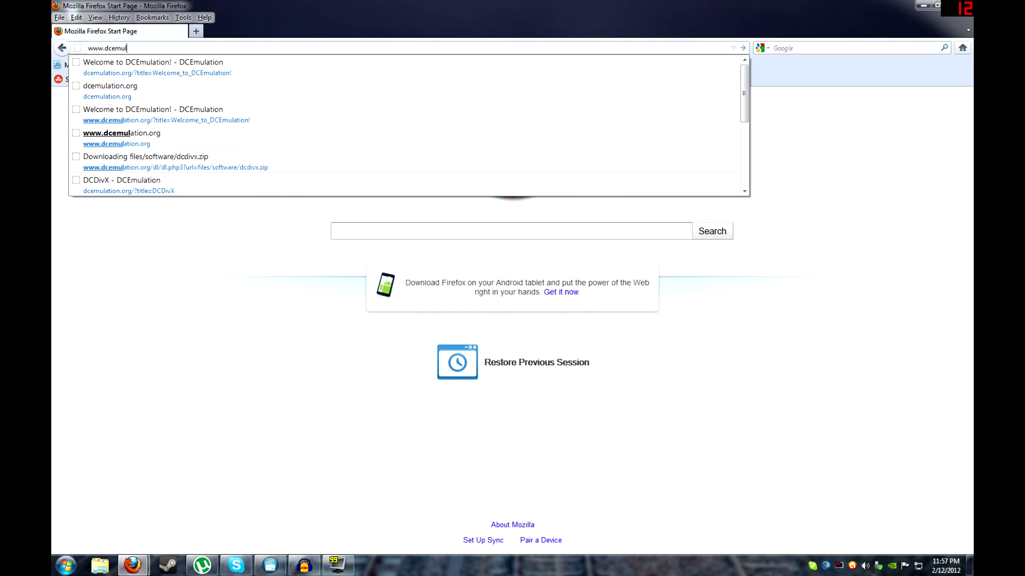
{"action": "type", "text": "ation.org"}
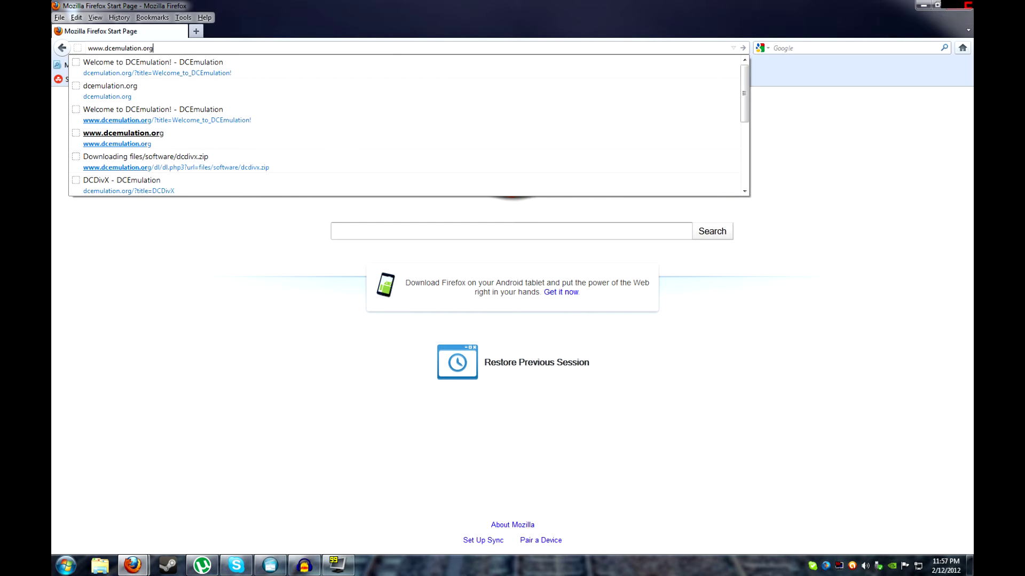
{"action": "key", "text": "Return"}
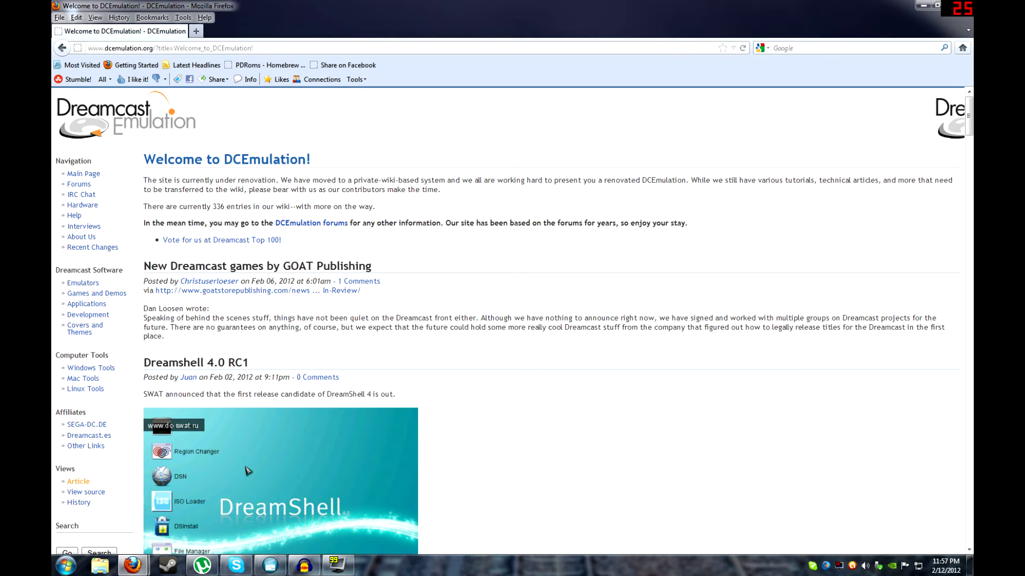
- Save dcdivx.zip, the DCDivX Beta 4 plain files package, from the default download site
{"action": "left_click", "coordinate": [95, 305]}
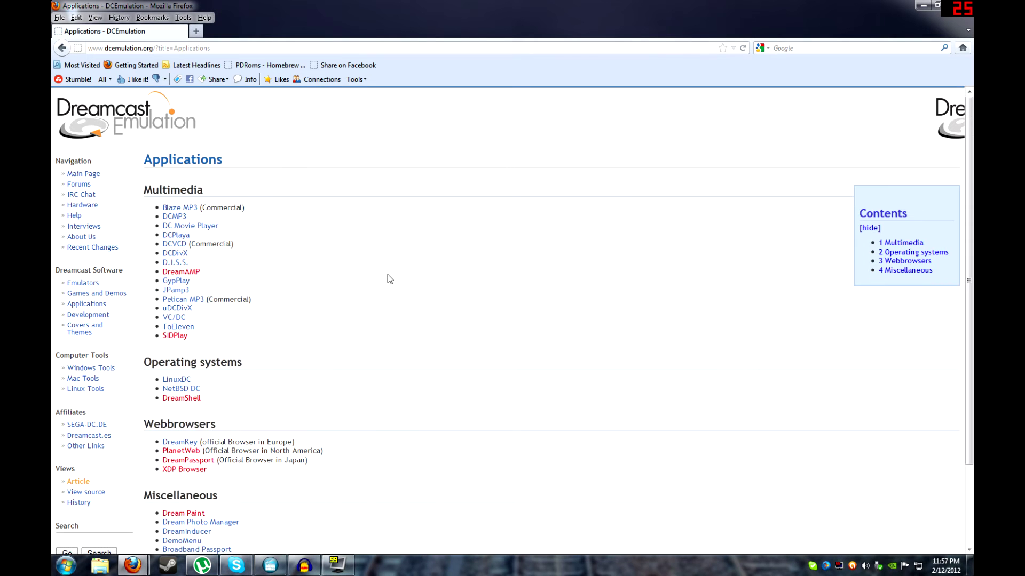
{"action": "left_click", "coordinate": [176, 256]}
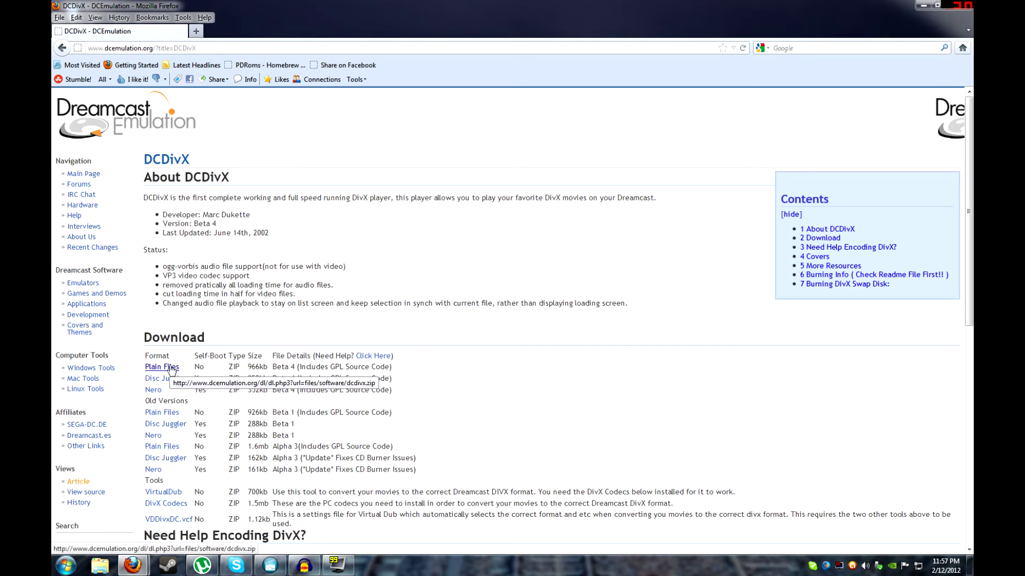
{"action": "left_click", "coordinate": [172, 368]}
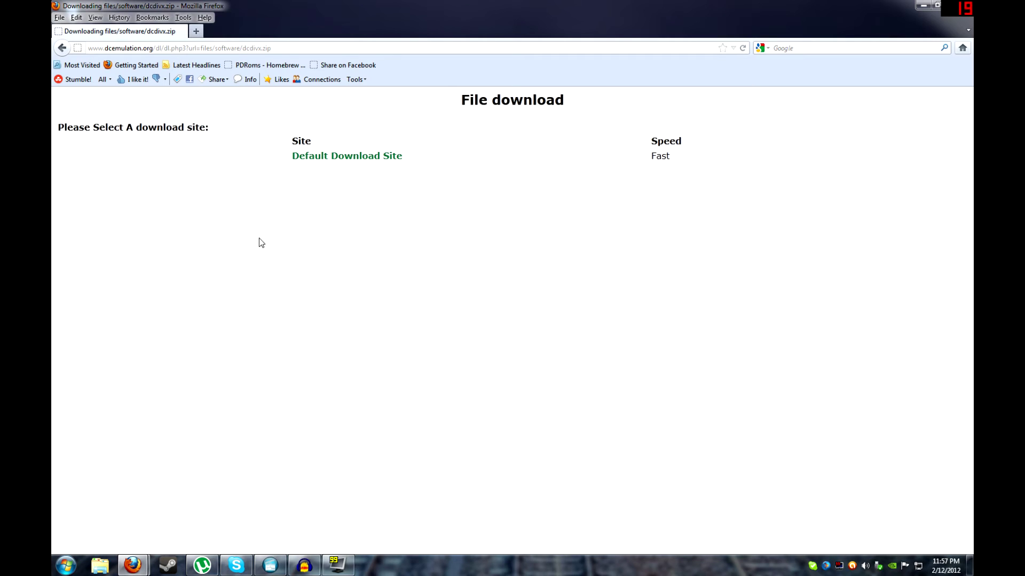
{"action": "left_click", "coordinate": [331, 159]}
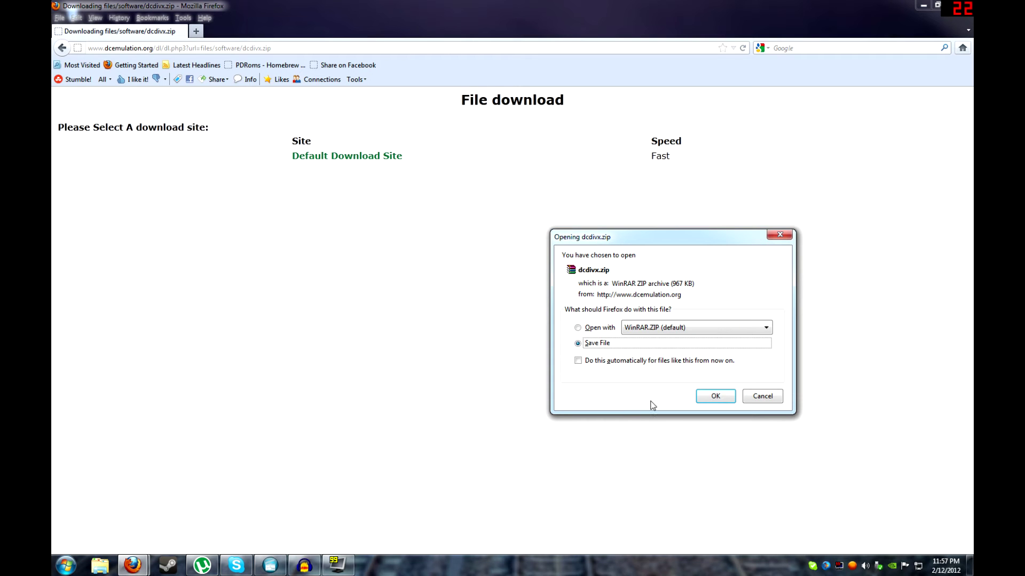
{"action": "left_click", "coordinate": [720, 401]}
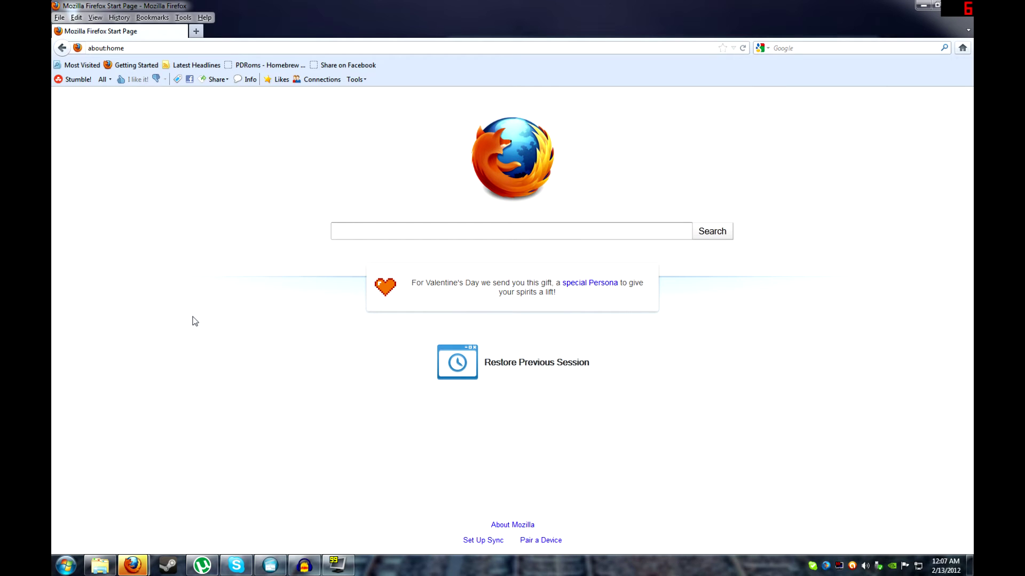
{"action": "left_click", "coordinate": [118, 48]}
{"action": "type", "text": "w"}
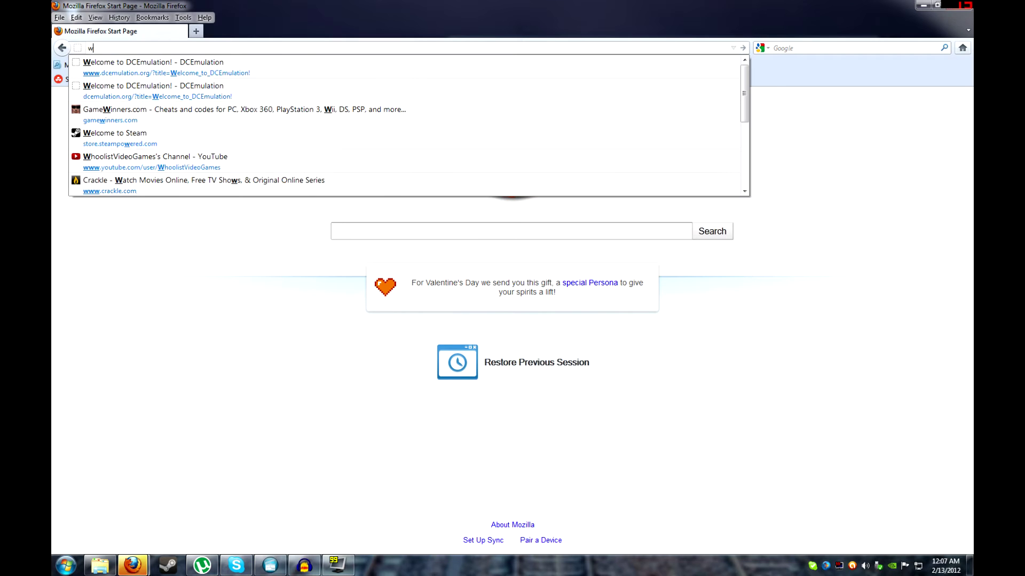
{"action": "type", "text": "ww.vir"}
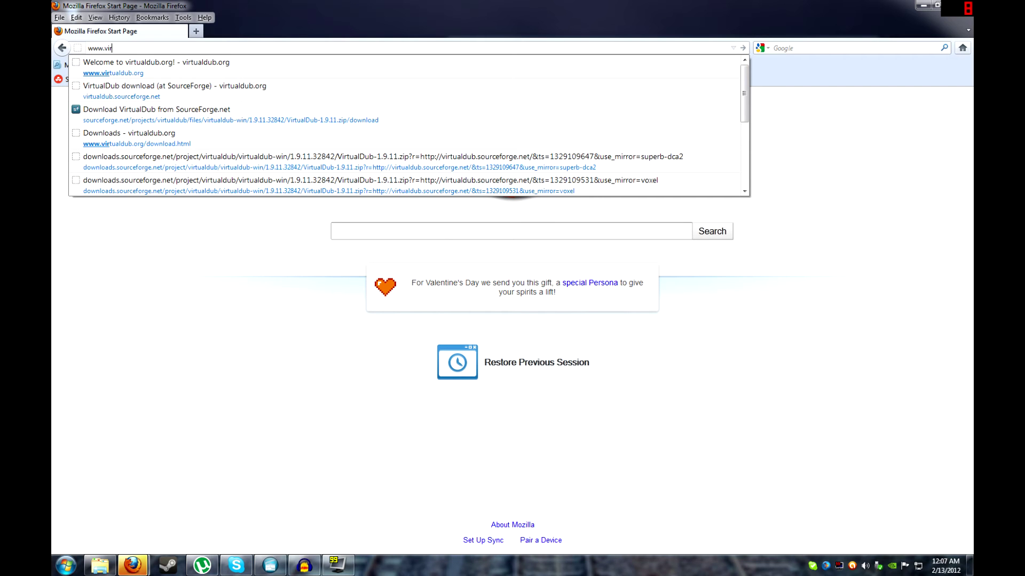
{"action": "type", "text": "tualdub.or"}
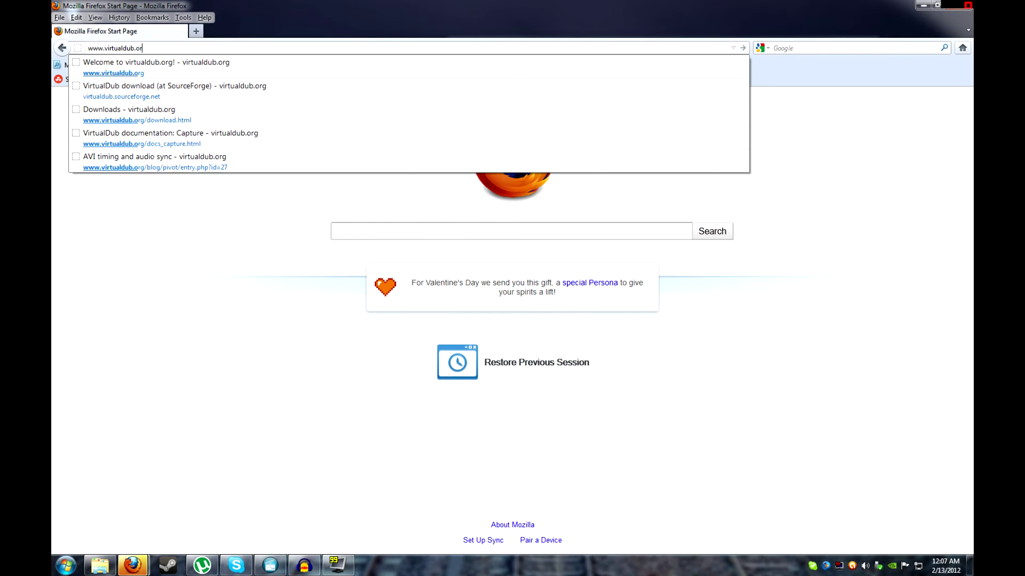
{"action": "type", "text": "g"}
{"action": "key", "text": "Return"}
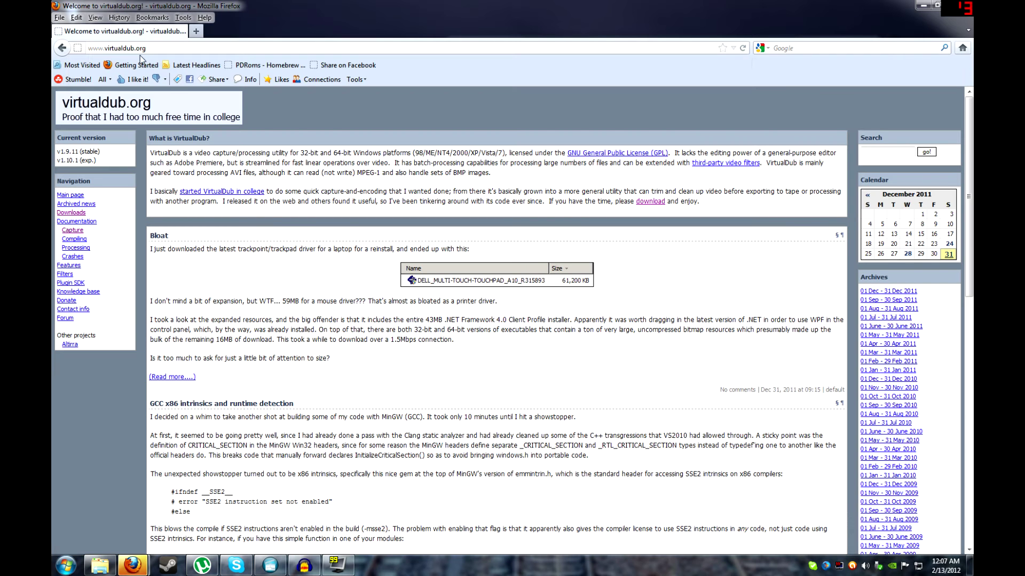
- Save the 32-bit VirtualDub 1.9.11 release build, VirtualDub-1.9.11.zip, from SourceForge
{"action": "left_click", "coordinate": [78, 213]}
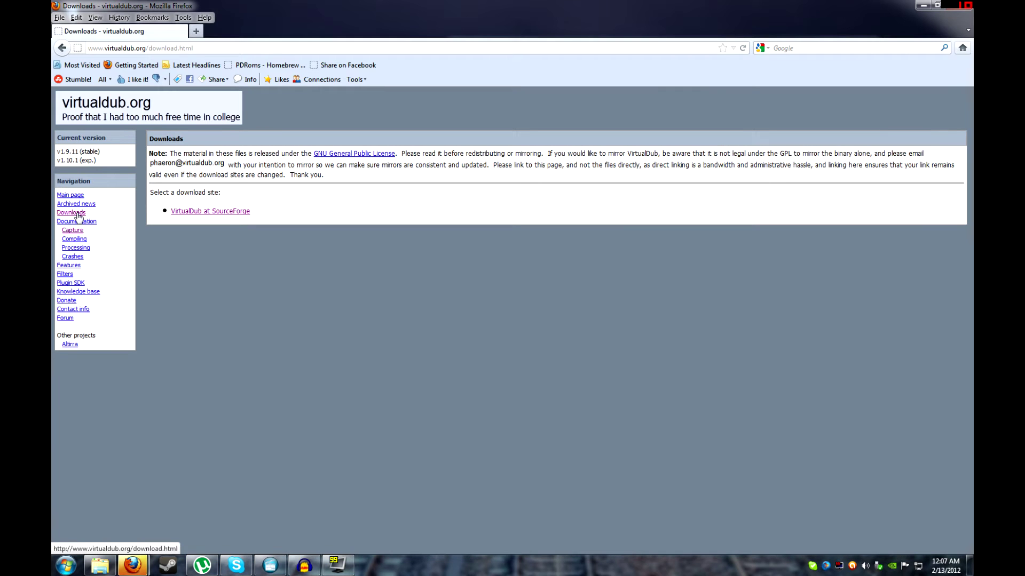
{"action": "left_click", "coordinate": [216, 212]}
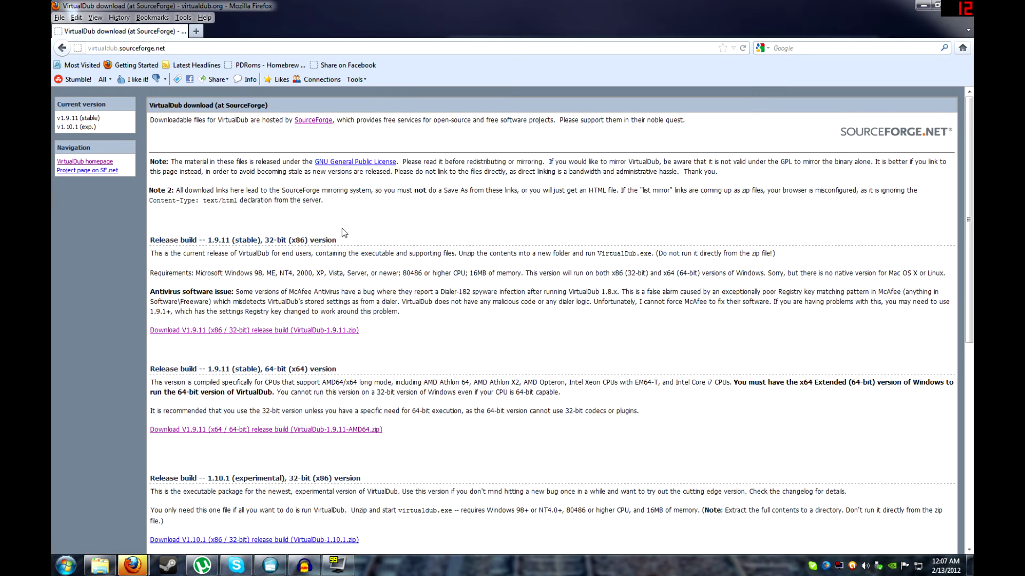
{"action": "left_click", "coordinate": [254, 331]}
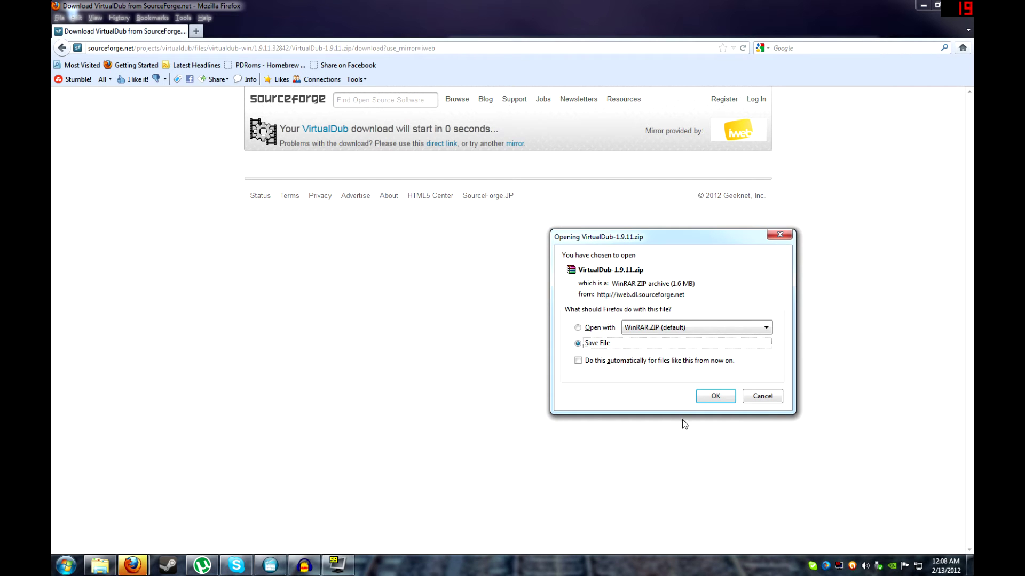
{"action": "left_click", "coordinate": [703, 400]}
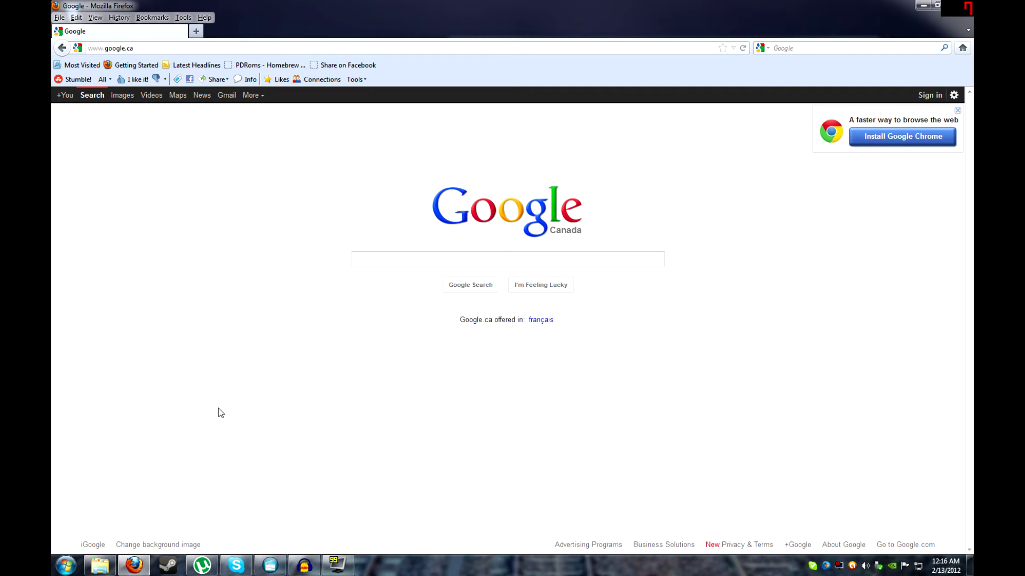
- Search Google for 'Divx 5.0' and save the 2.6 MB divx50.exe installer from oldversion.com
{"action": "left_click", "coordinate": [366, 261]}
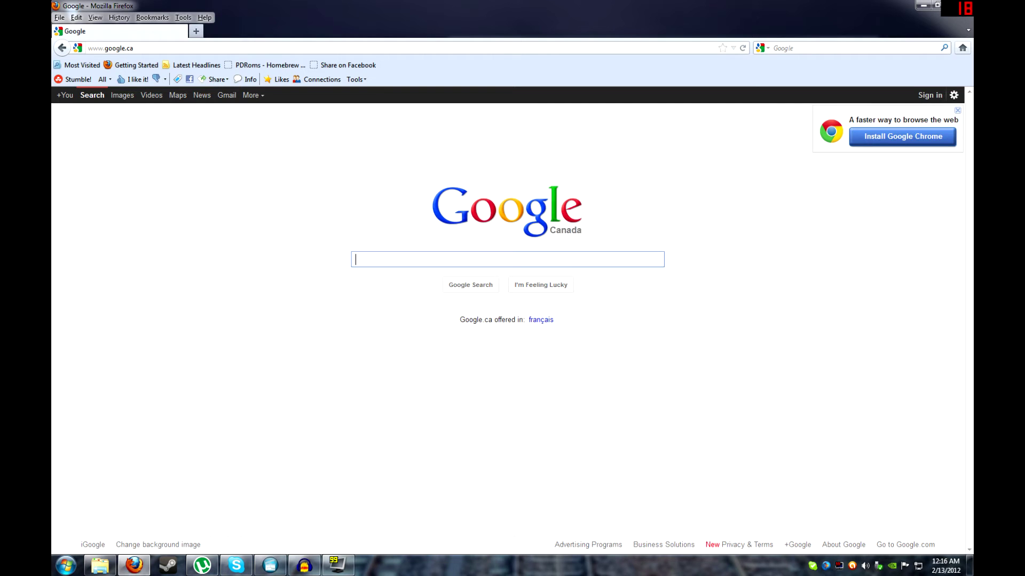
{"action": "type", "text": "Divx 5.0"}
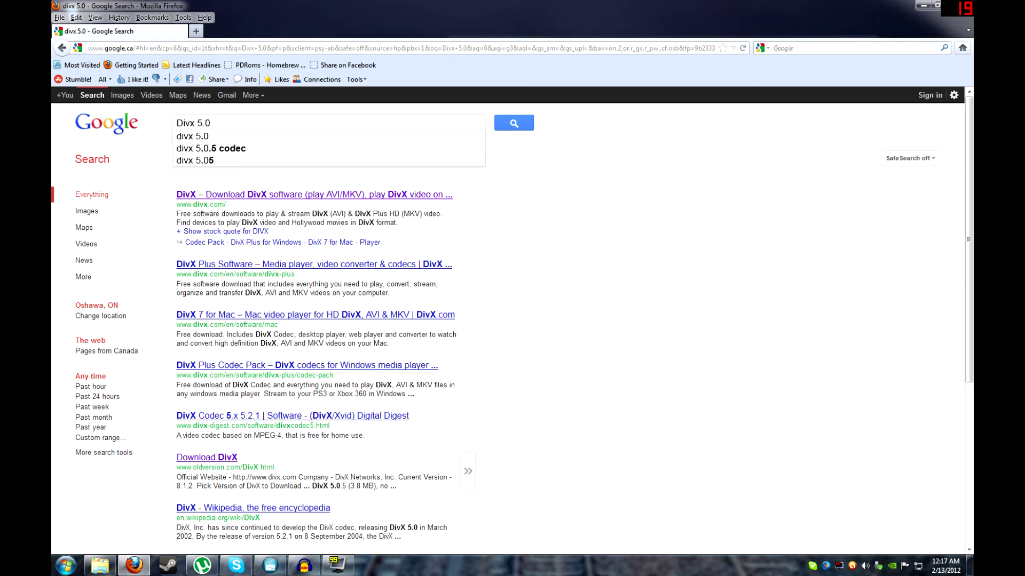
{"action": "left_click", "coordinate": [207, 458]}
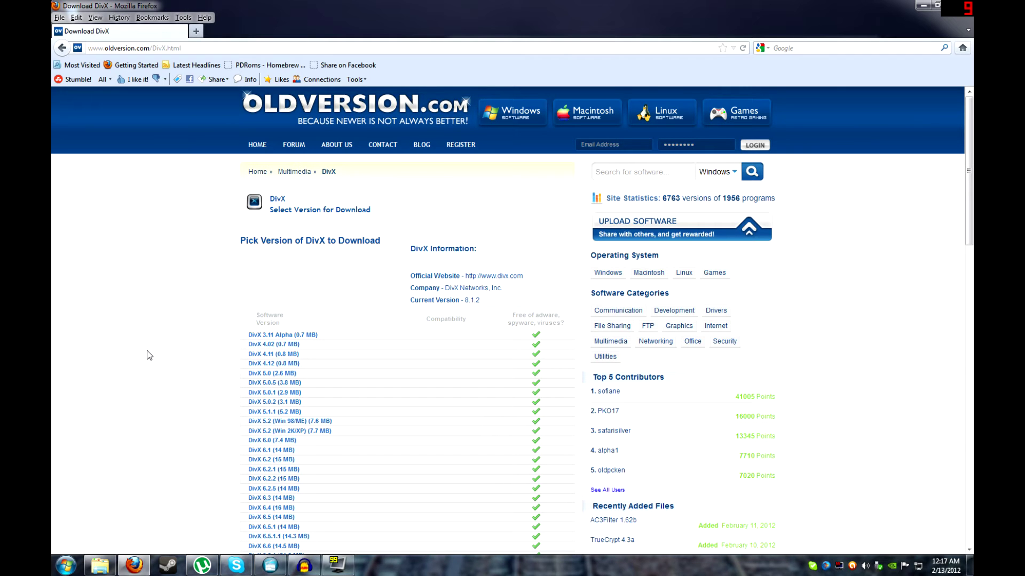
{"action": "left_click", "coordinate": [258, 374]}
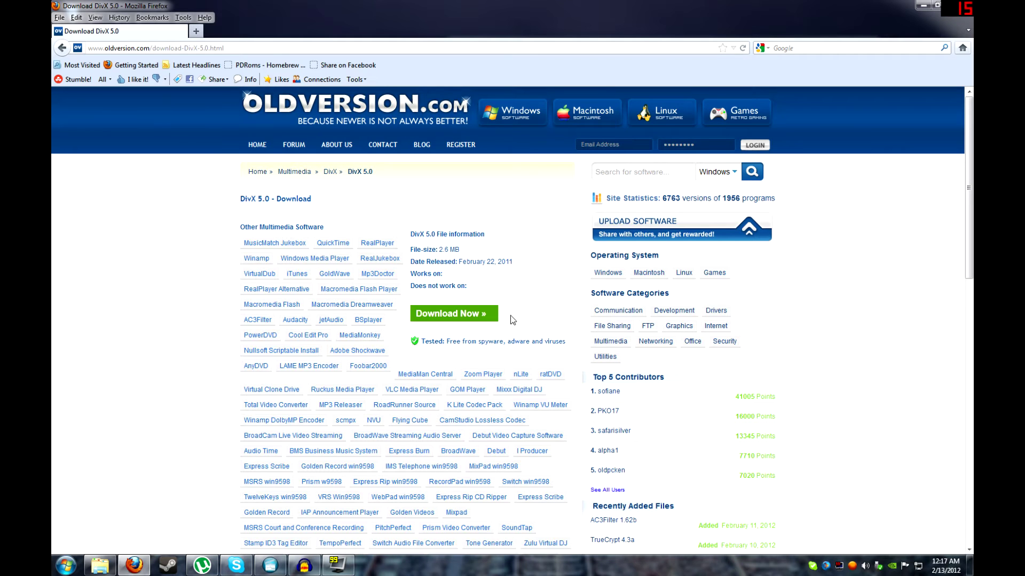
{"action": "left_click", "coordinate": [457, 319]}
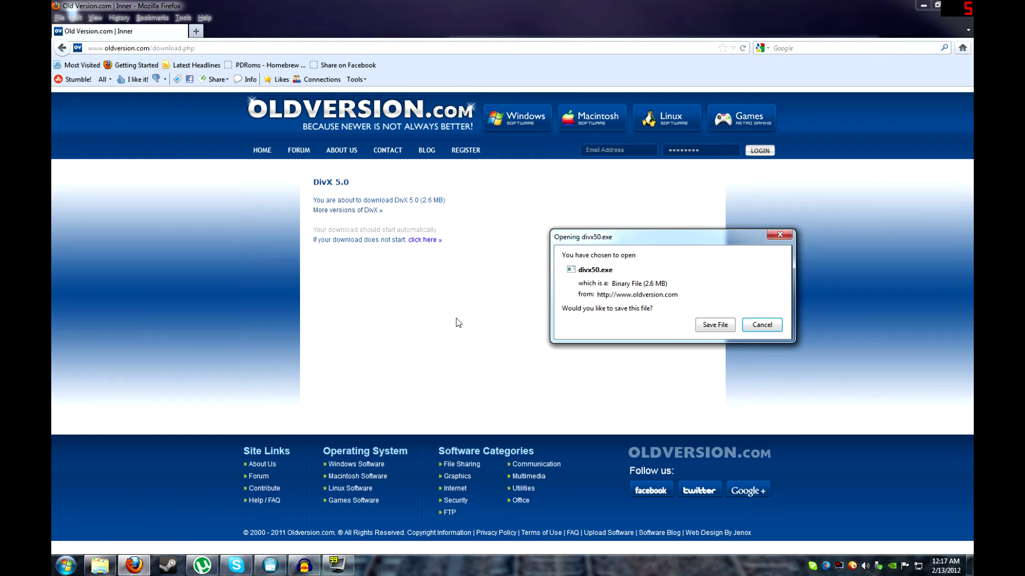
{"action": "left_click", "coordinate": [714, 330]}
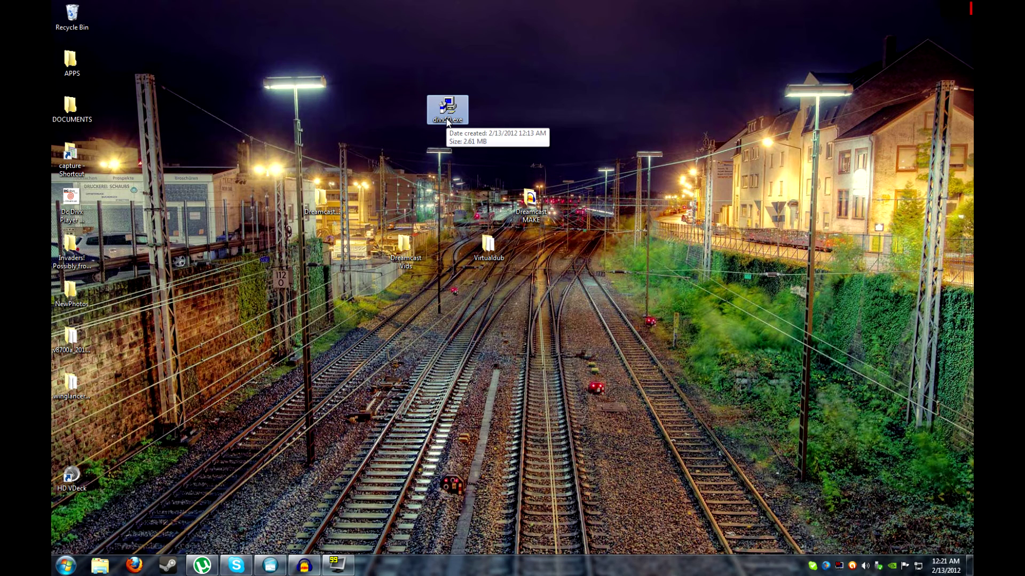
- Run divx50.exe, accept the licence, install to the default location, and exit setup
{"action": "double_click", "coordinate": [446, 112]}
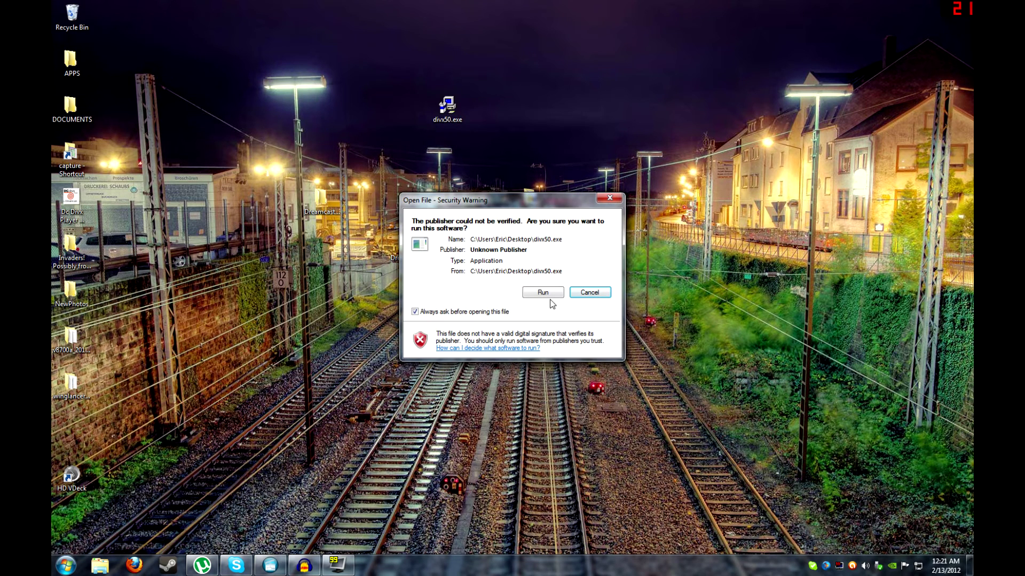
{"action": "left_click", "coordinate": [543, 293]}
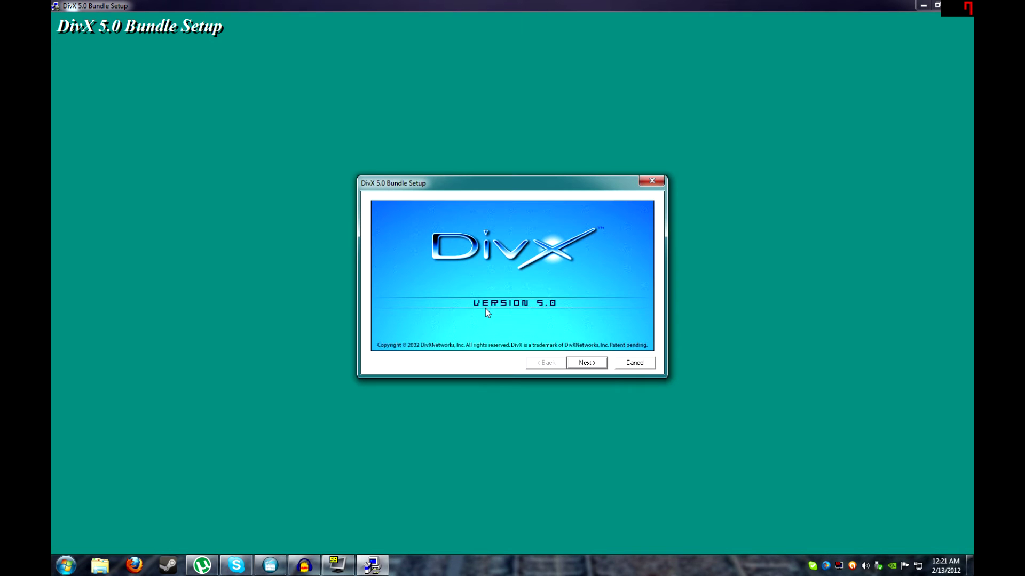
{"action": "left_click", "coordinate": [587, 363]}
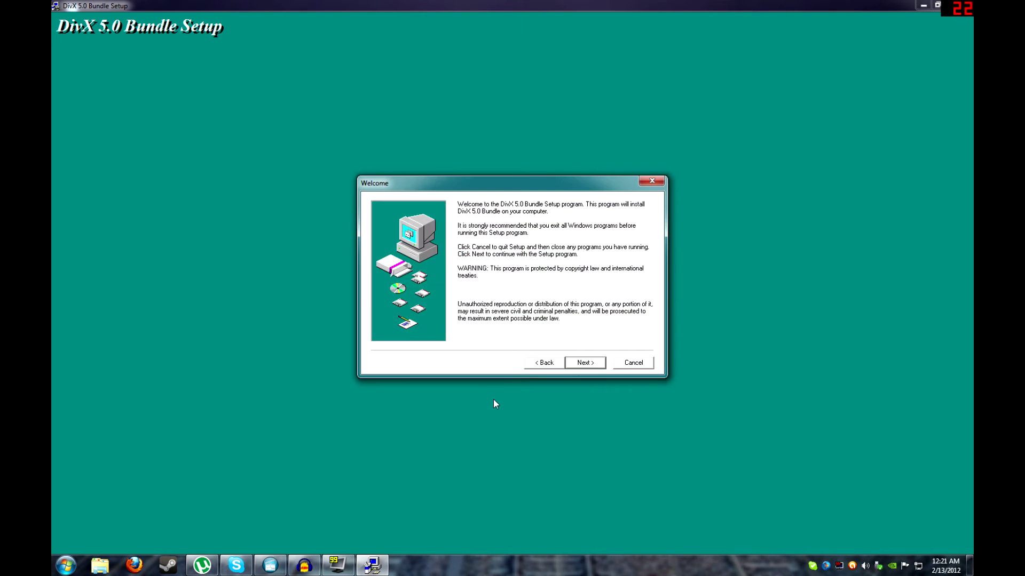
{"action": "left_click", "coordinate": [583, 362]}
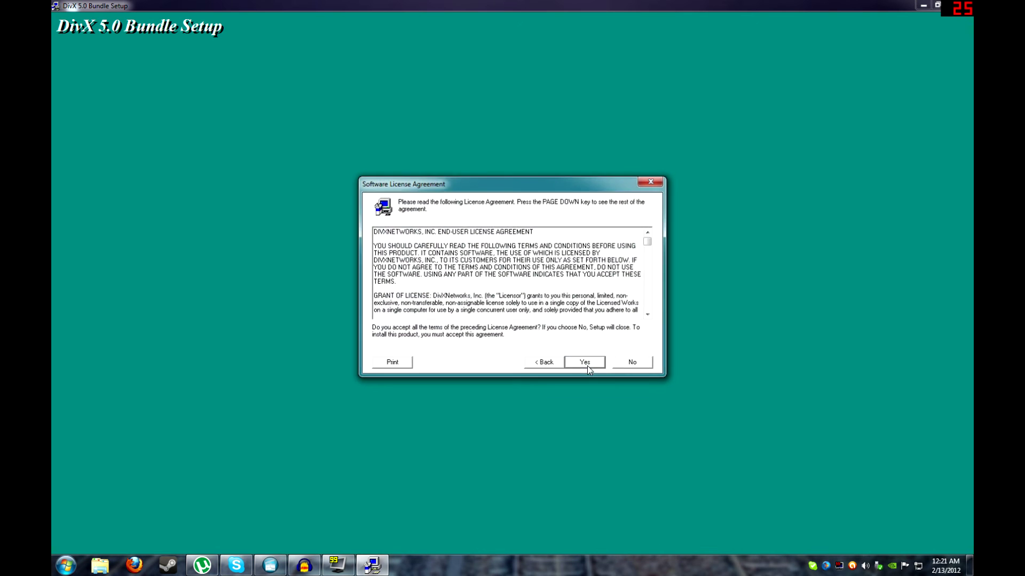
{"action": "left_click", "coordinate": [585, 363]}
{"action": "left_click", "coordinate": [576, 364]}
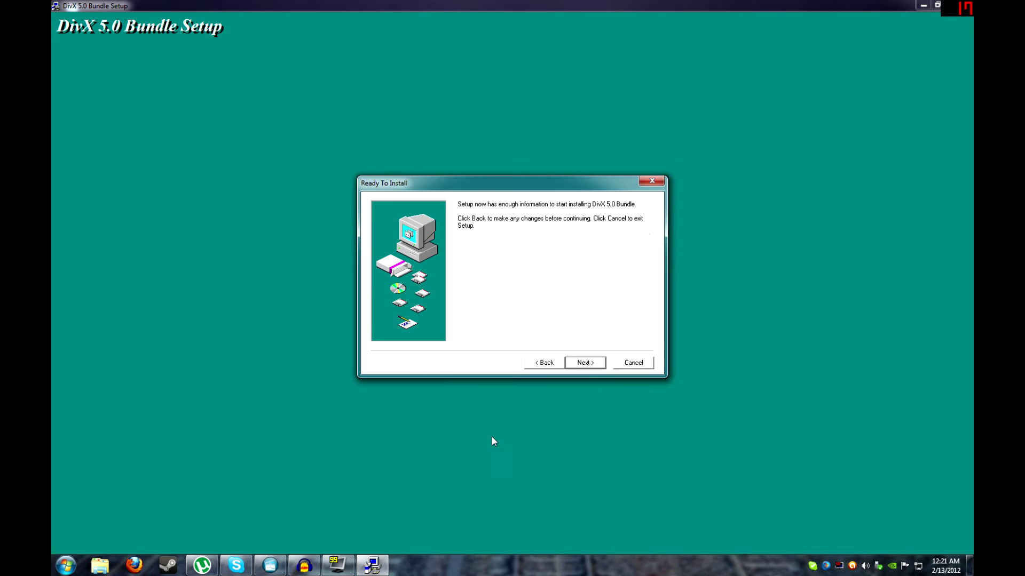
{"action": "left_click", "coordinate": [587, 365]}
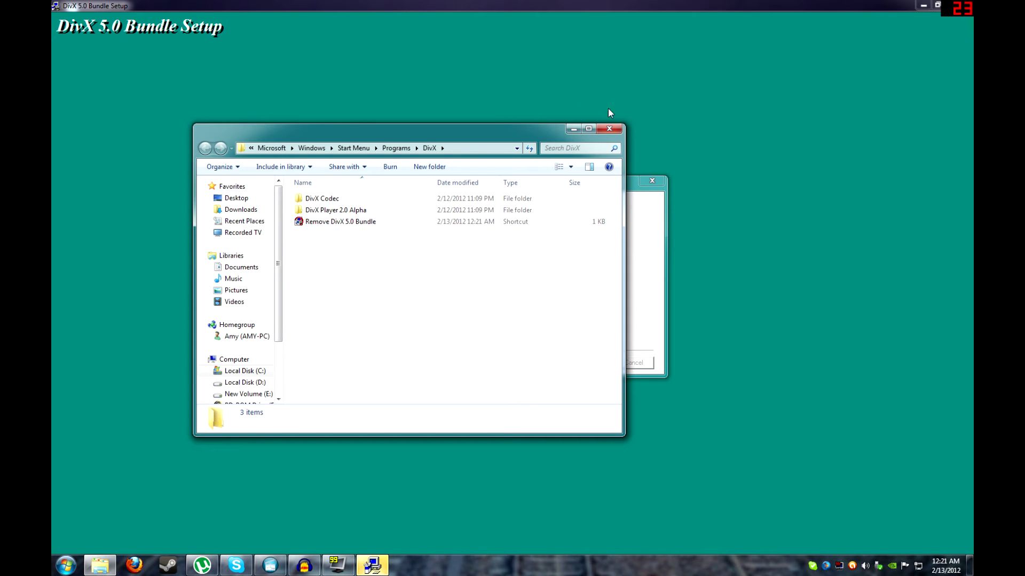
{"action": "left_click", "coordinate": [610, 129]}
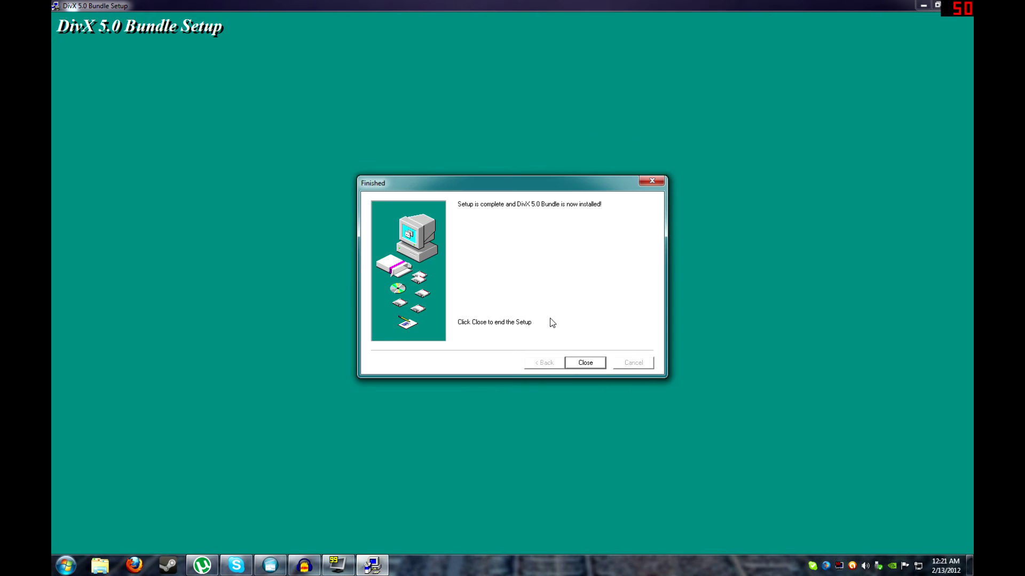
{"action": "left_click", "coordinate": [602, 363]}
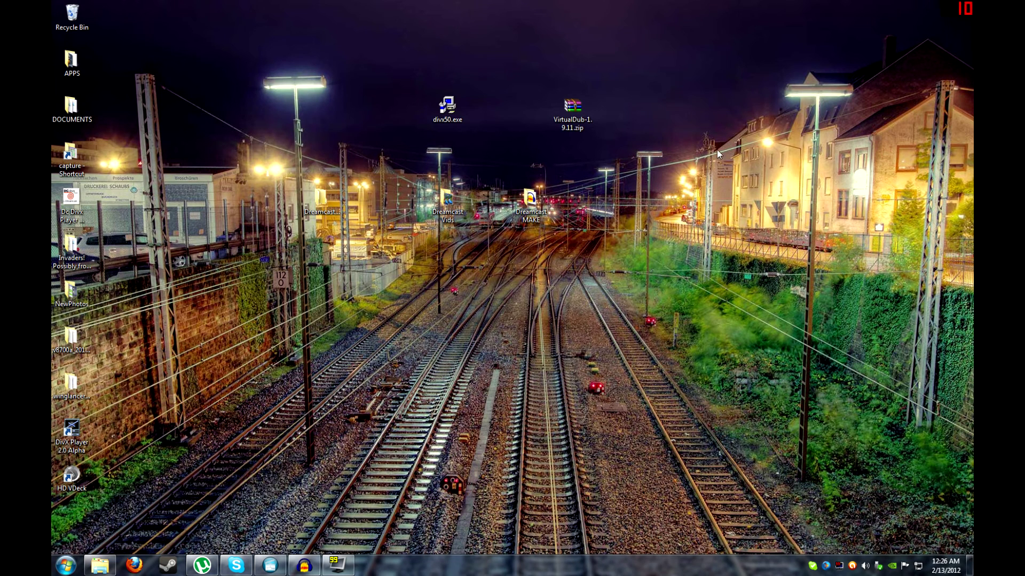
- Extract VirtualDub-1.9.11.zip into a VirtualDub-1.9.11 folder on the desktop
{"action": "right_click", "coordinate": [575, 124]}
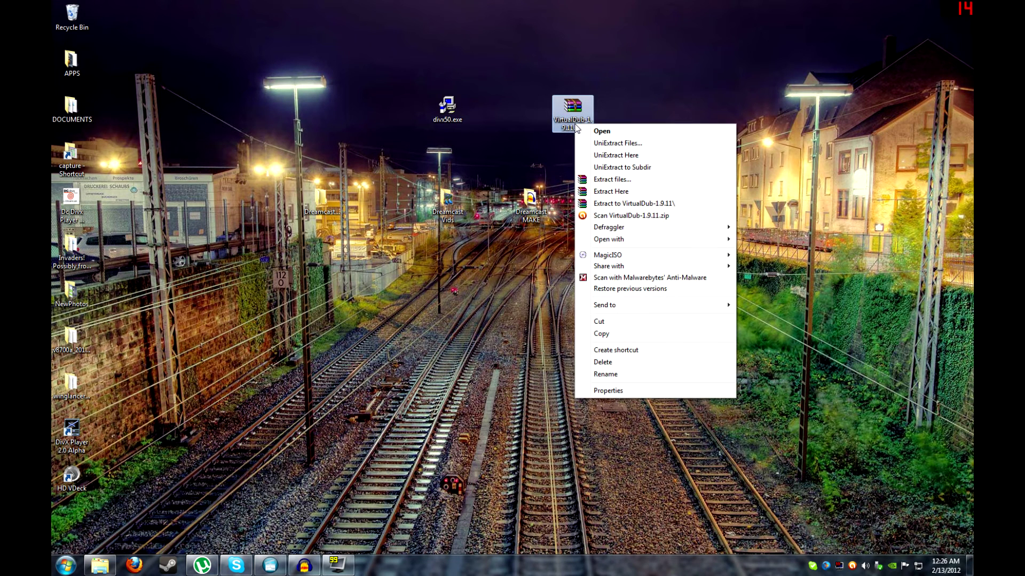
{"action": "left_click", "coordinate": [656, 204]}
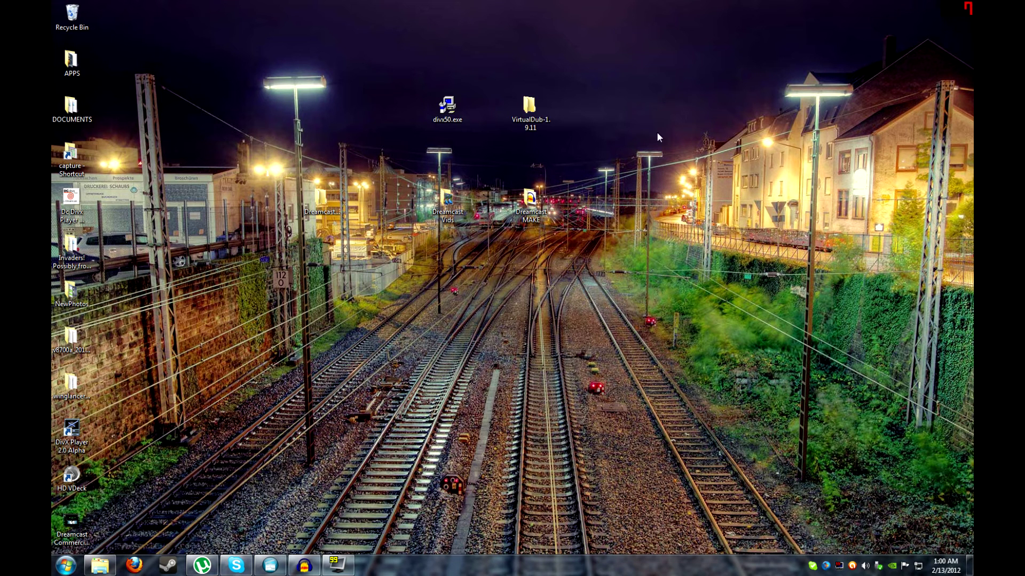
- Launch VirtualDub.exe from the extracted VirtualDub-1.9.11 folder
{"action": "left_click", "coordinate": [539, 105]}
{"action": "double_click", "coordinate": [539, 101]}
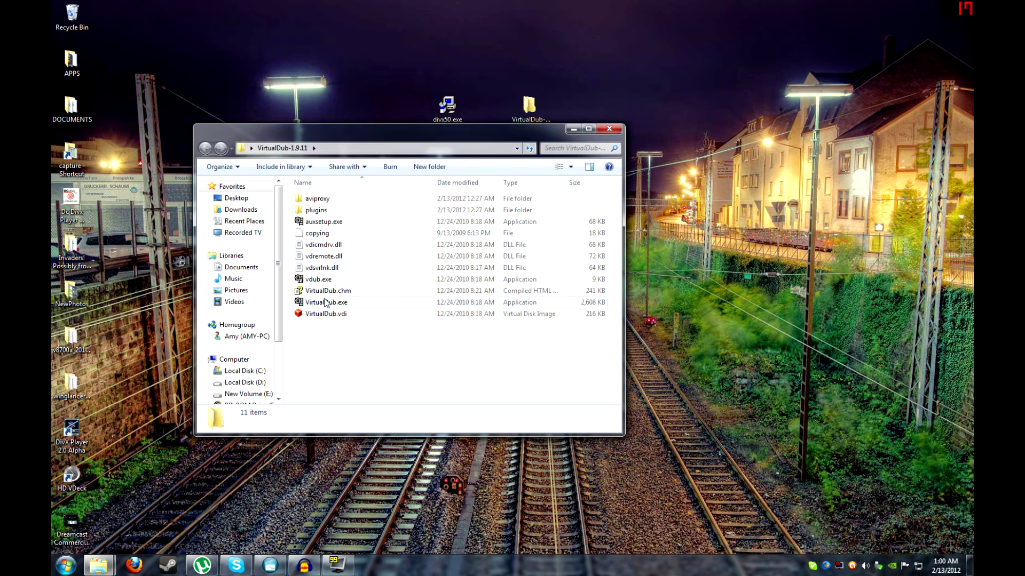
{"action": "double_click", "coordinate": [344, 303]}
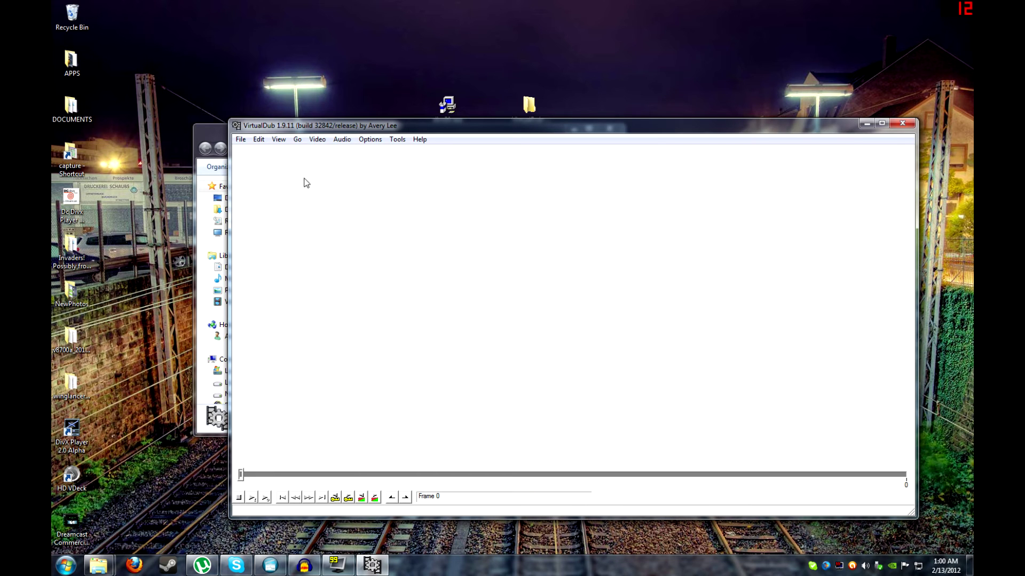
- Open Dreamcast Commercial.avi and dismiss the variable-bitrate audio warning
{"action": "left_click", "coordinate": [239, 141]}
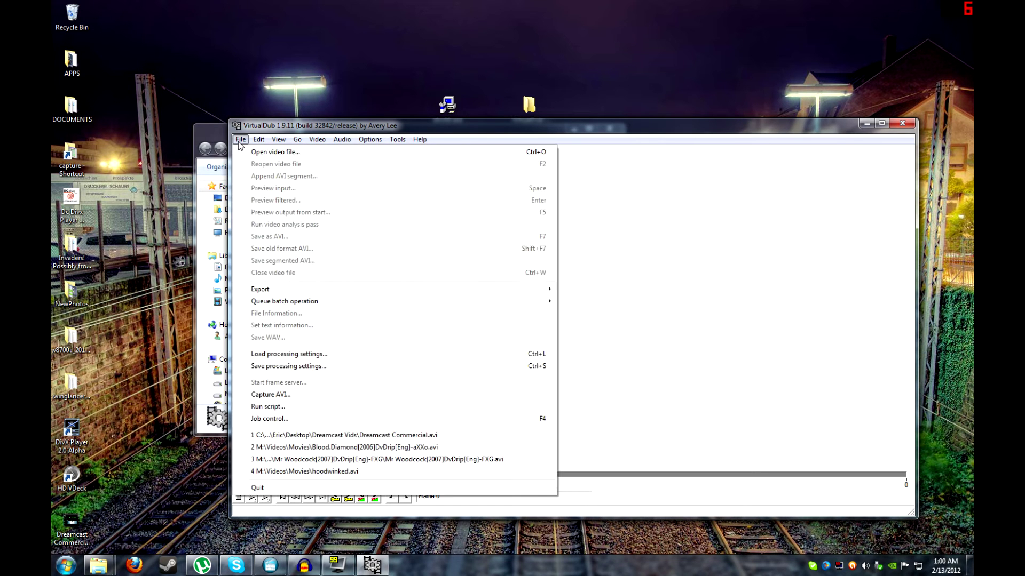
{"action": "left_click", "coordinate": [263, 153]}
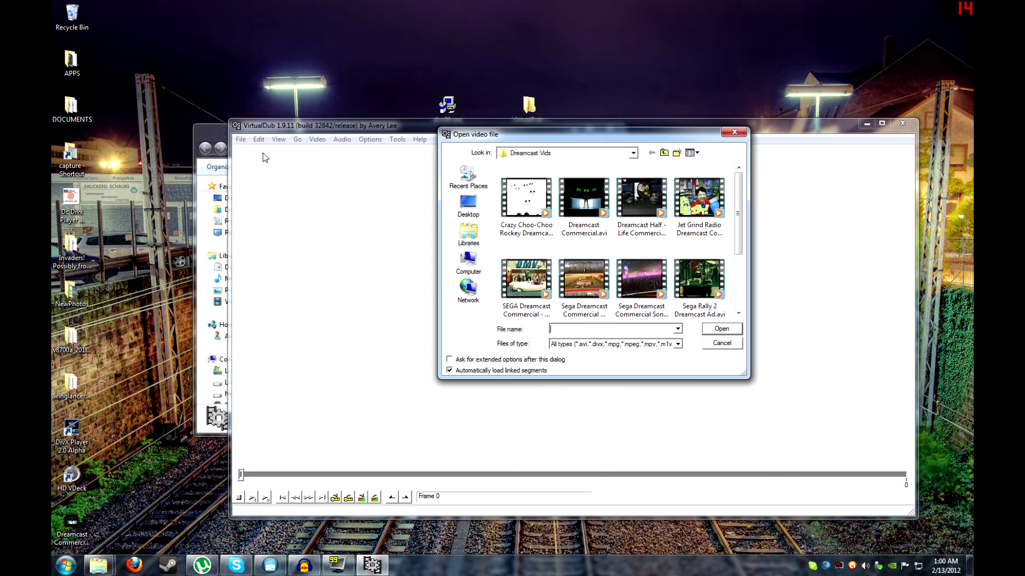
{"action": "double_click", "coordinate": [600, 203]}
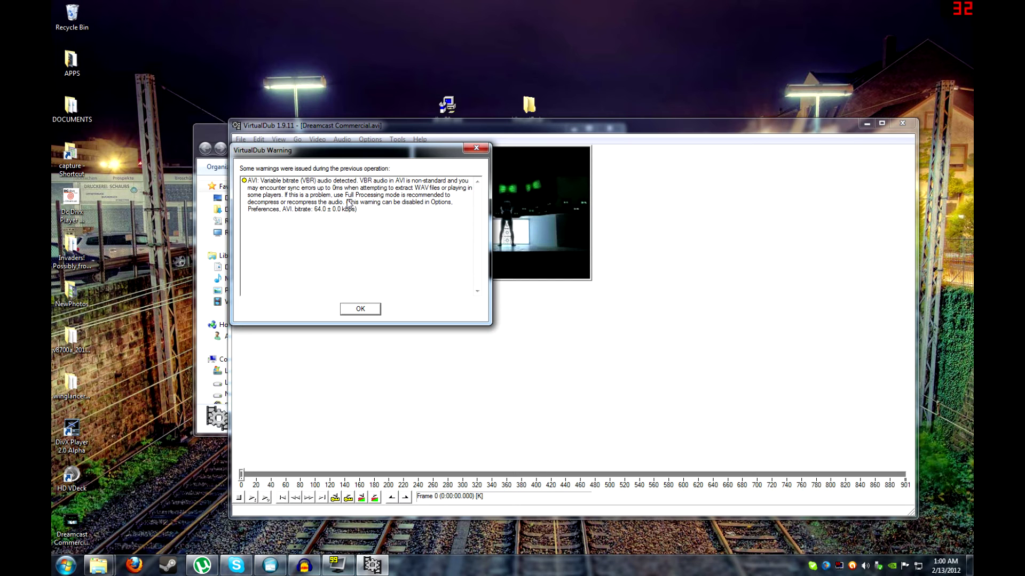
{"action": "left_click", "coordinate": [361, 311]}
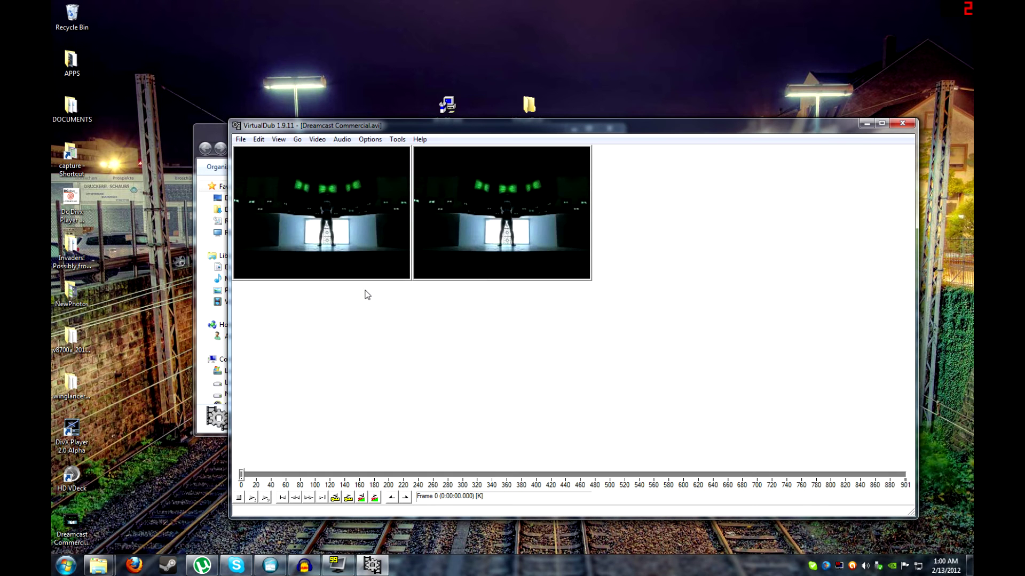
- Use full audio processing with MPEG Layer-3 compression at 40 kBit/s, 22.050 Hz, Stereo
{"action": "left_click", "coordinate": [341, 139]}
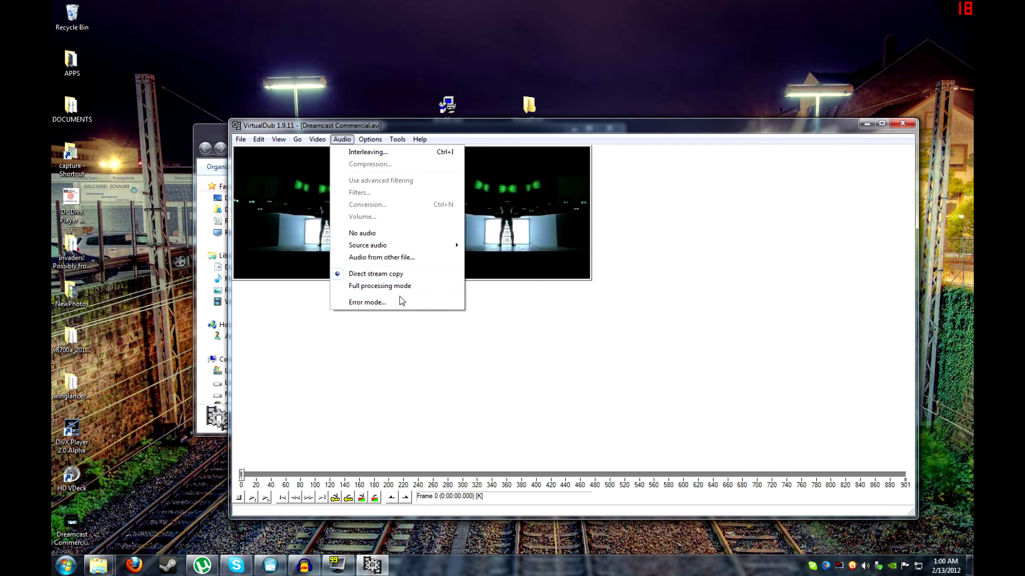
{"action": "left_click", "coordinate": [395, 287]}
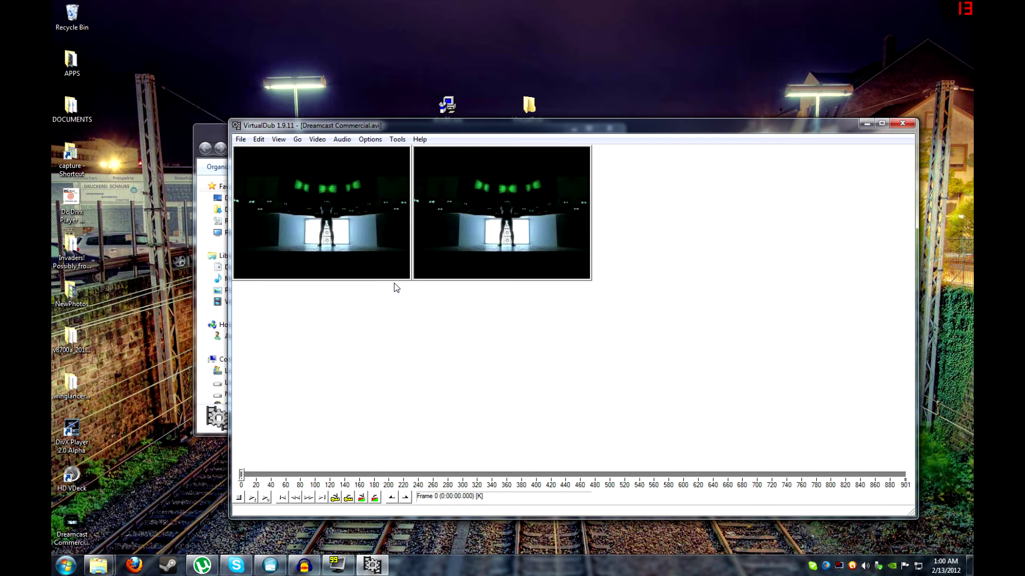
{"action": "left_click", "coordinate": [342, 139]}
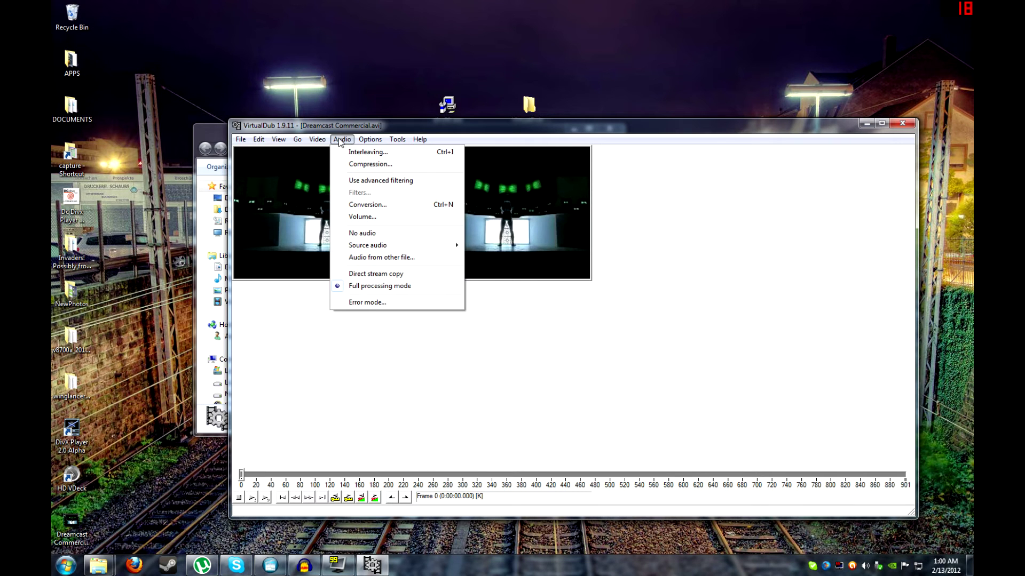
{"action": "left_click", "coordinate": [357, 166]}
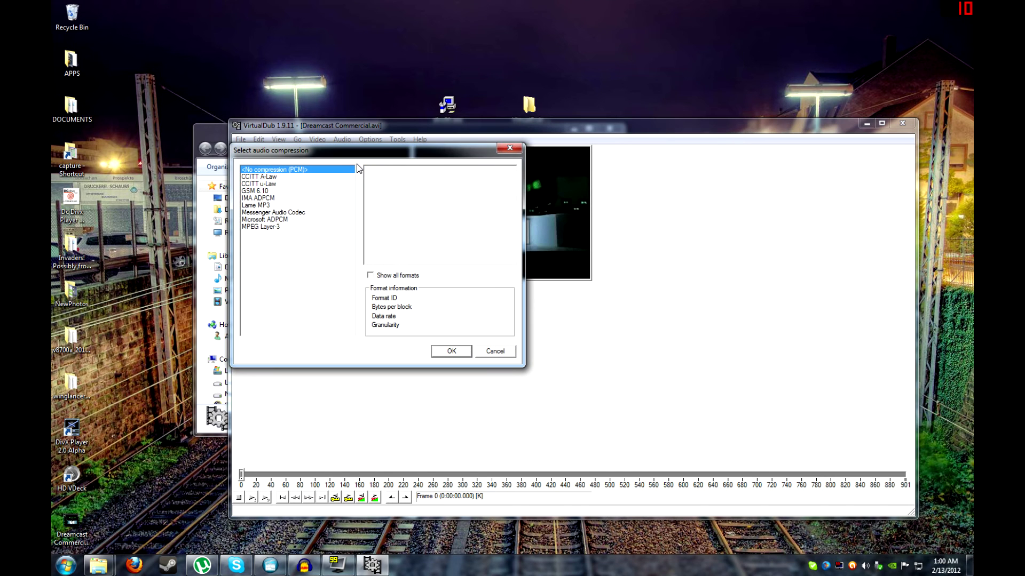
{"action": "left_click", "coordinate": [270, 226]}
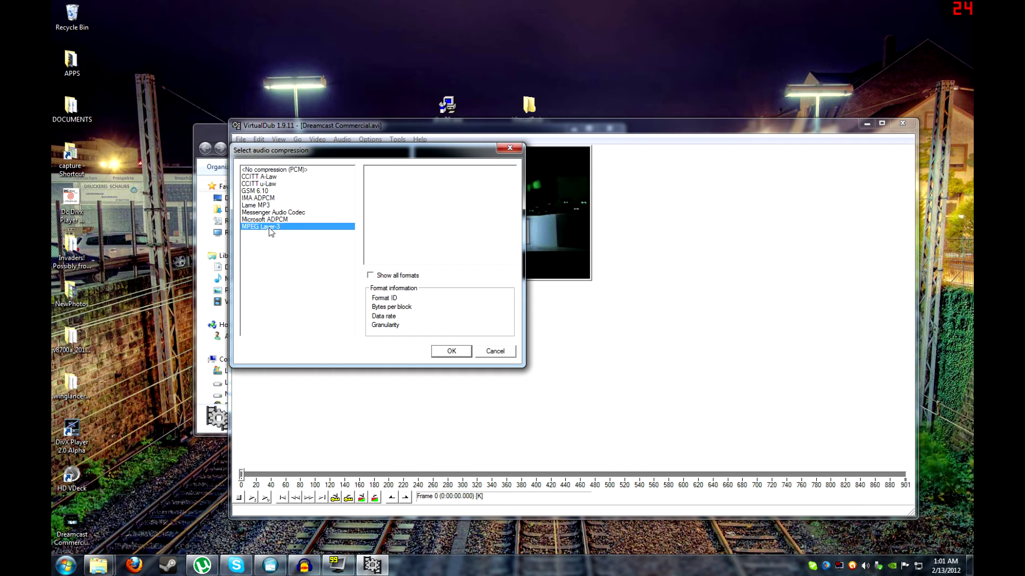
{"action": "left_click", "coordinate": [396, 277]}
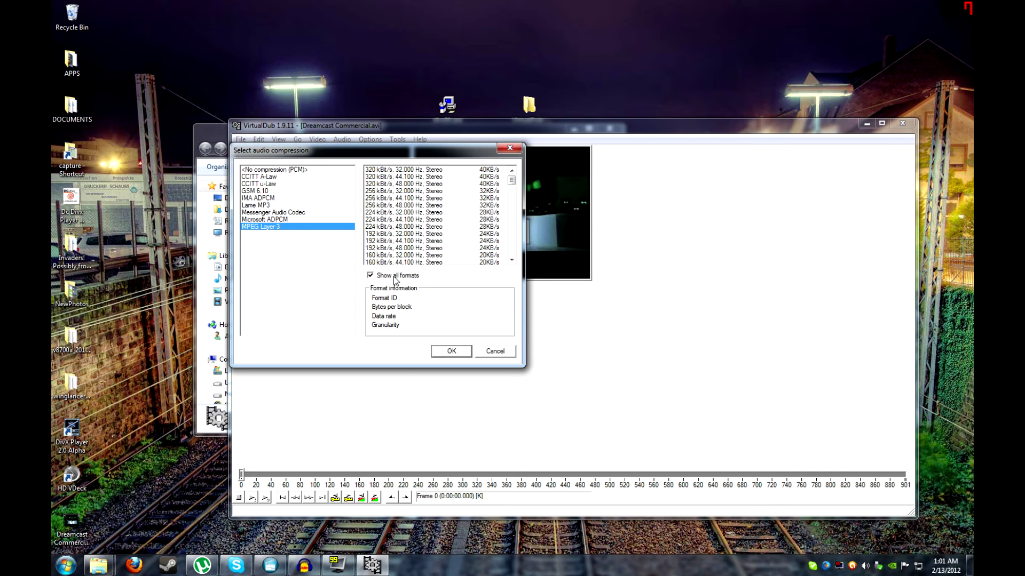
{"action": "left_click_drag", "start_coordinate": [511, 182], "coordinate": [513, 203]}
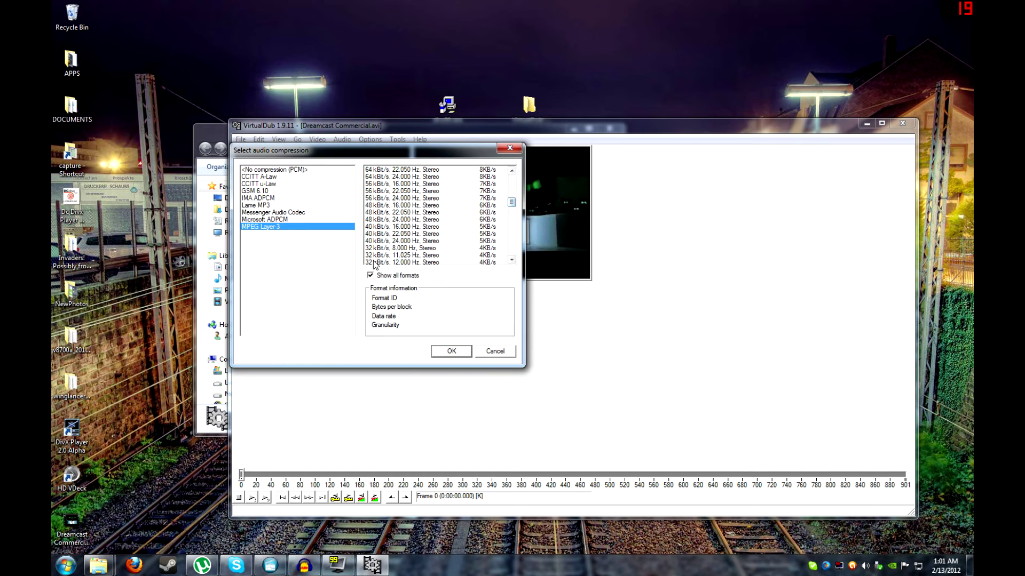
{"action": "left_click", "coordinate": [407, 235]}
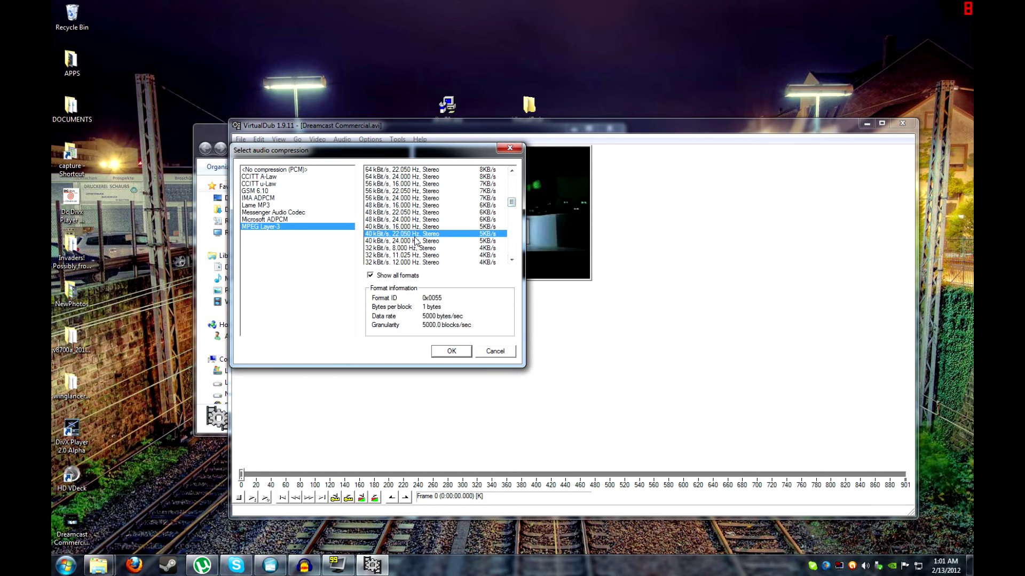
{"action": "left_click", "coordinate": [458, 354]}
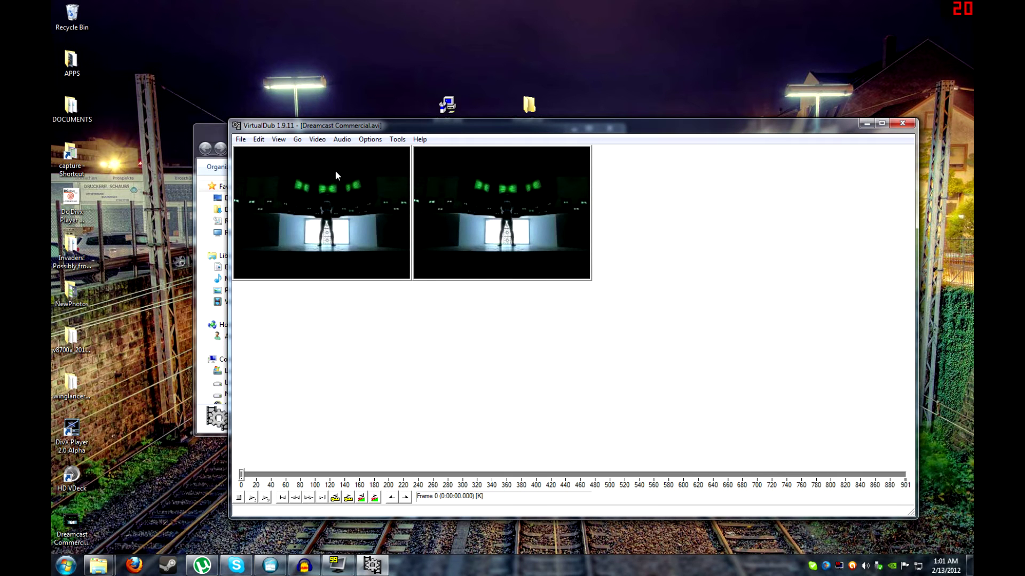
- Set audio conversion to a 22050Hz sampling rate with High quality enabled
{"action": "left_click", "coordinate": [341, 140]}
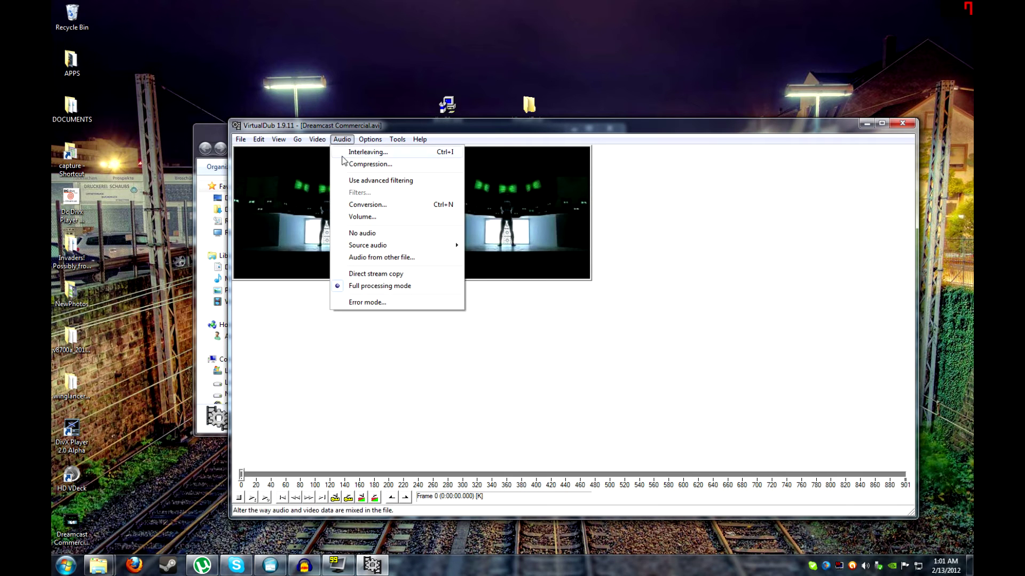
{"action": "left_click", "coordinate": [402, 208]}
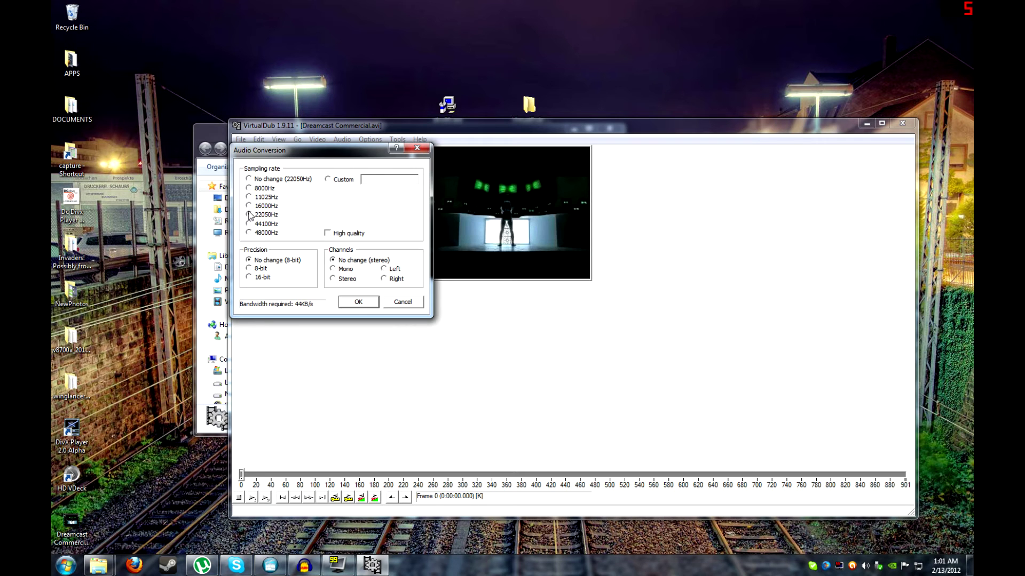
{"action": "left_click", "coordinate": [249, 214]}
{"action": "left_click", "coordinate": [328, 233]}
{"action": "left_click", "coordinate": [358, 302]}
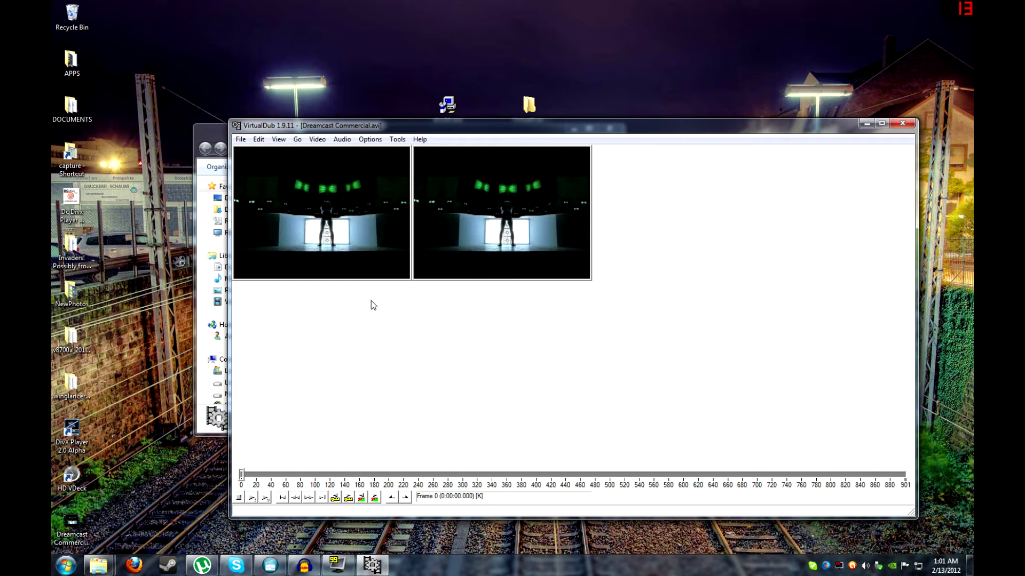
- Add a Resize filter to the video filter chain
{"action": "left_click", "coordinate": [315, 141]}
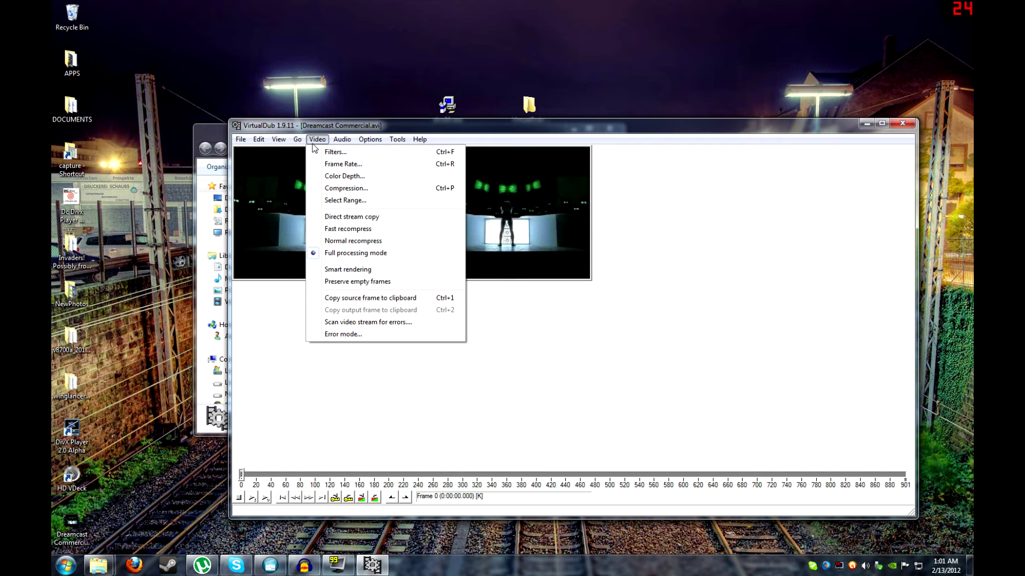
{"action": "left_click", "coordinate": [336, 154]}
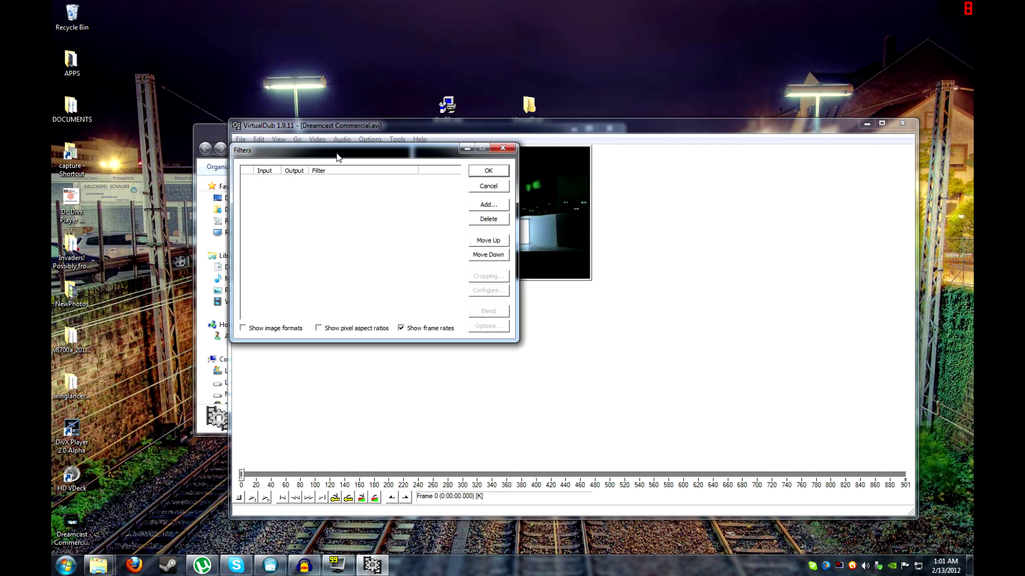
{"action": "left_click", "coordinate": [498, 205]}
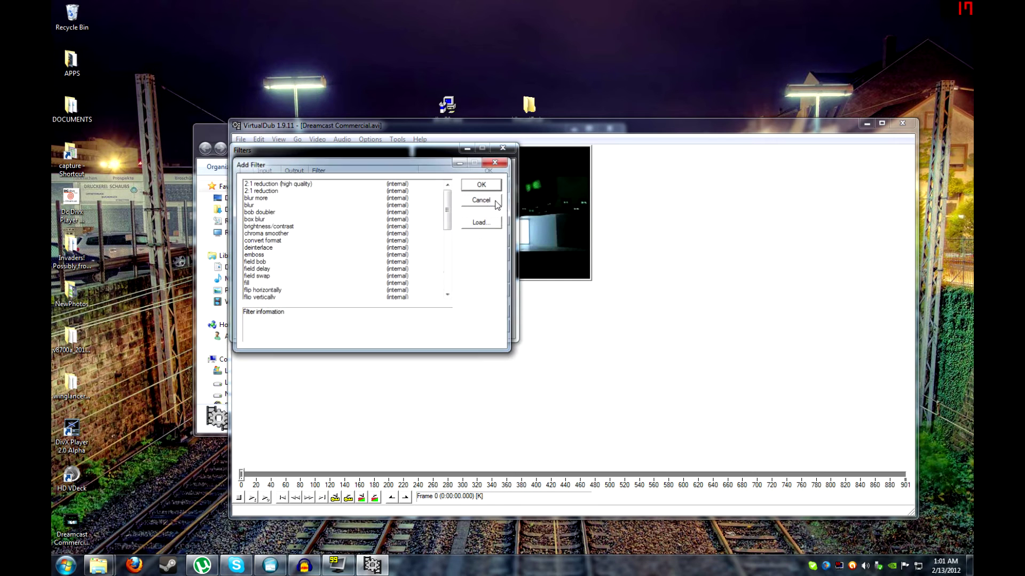
{"action": "left_click_drag", "start_coordinate": [450, 190], "coordinate": [453, 265]}
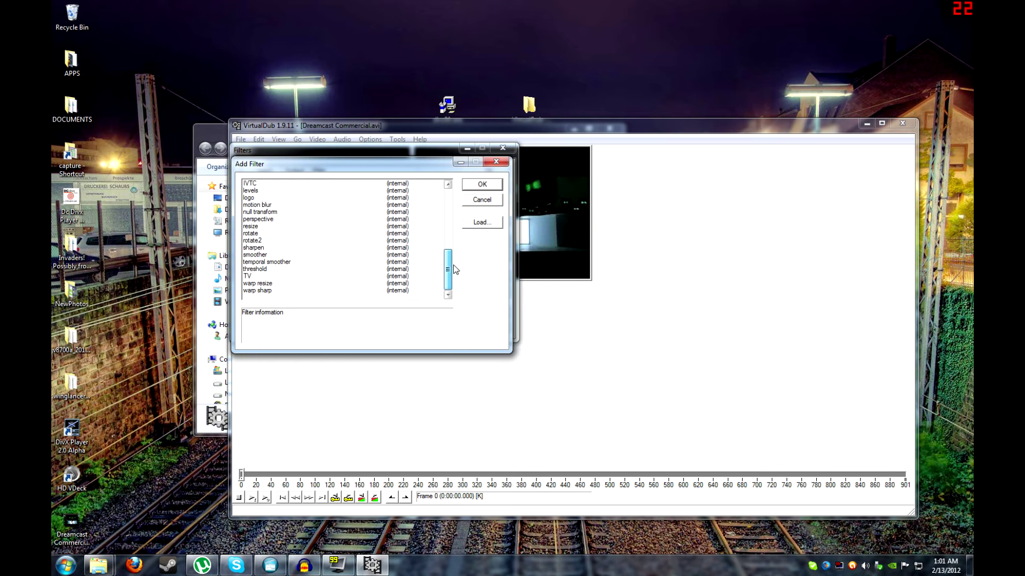
{"action": "double_click", "coordinate": [274, 228]}
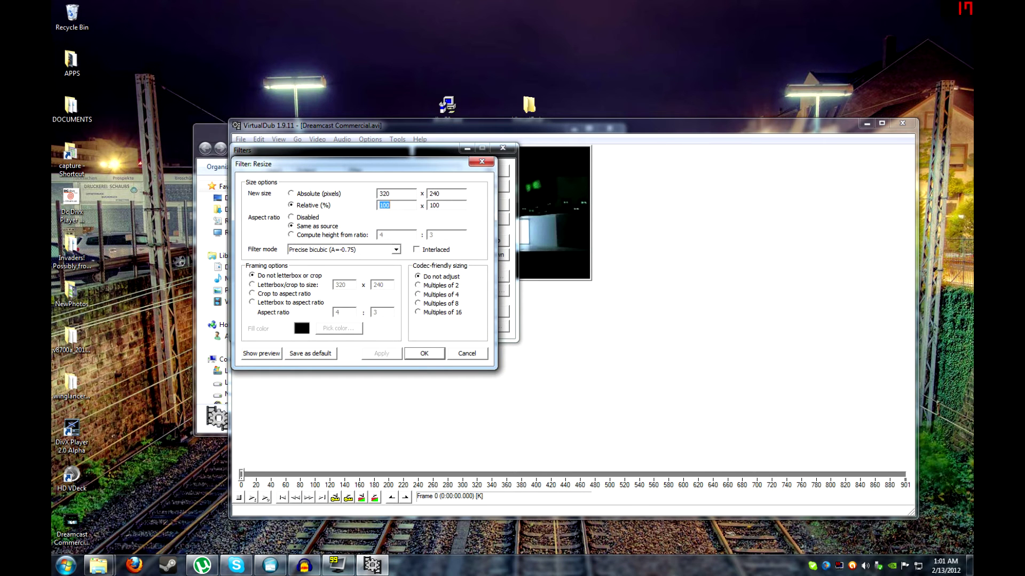
- Set the resize to 320x240 using Precise bicubic (A=-1.00) and multiples of 4
{"action": "double_click", "coordinate": [384, 194]}
{"action": "type", "text": "320"}
{"action": "double_click", "coordinate": [434, 194]}
{"action": "type", "text": "240"}
{"action": "left_click", "coordinate": [374, 248]}
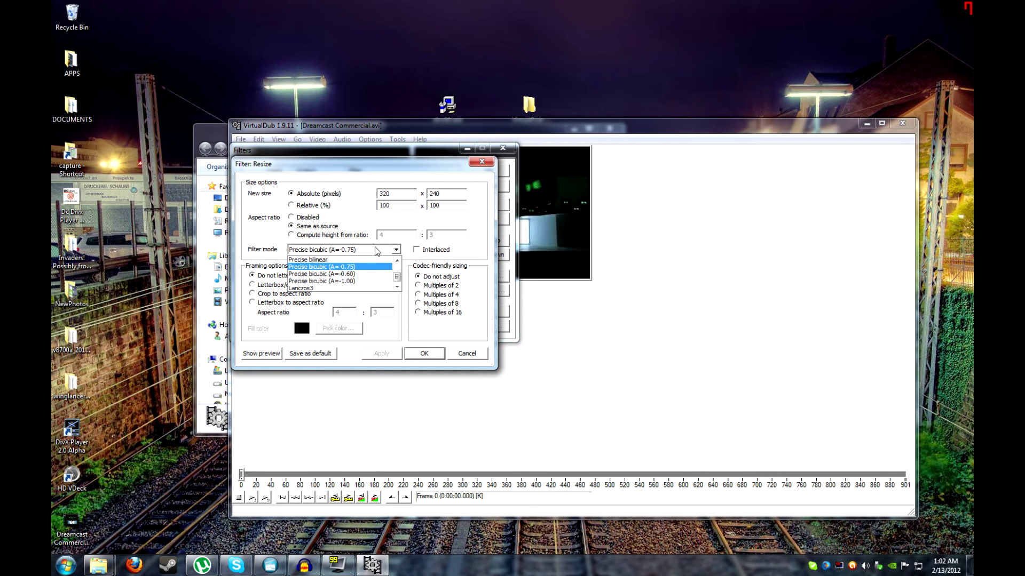
{"action": "left_click", "coordinate": [368, 282]}
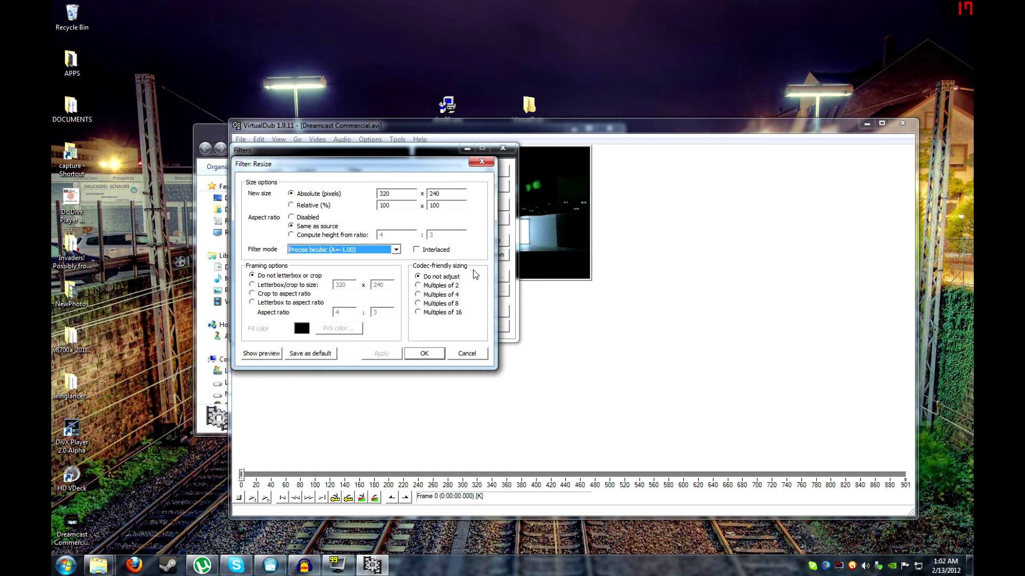
{"action": "left_click", "coordinate": [440, 297]}
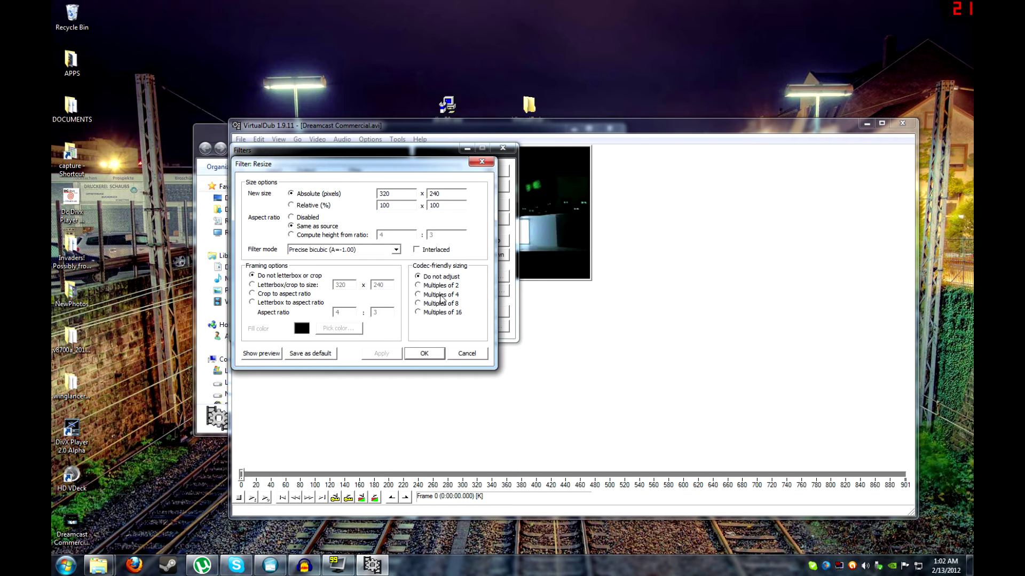
{"action": "left_click", "coordinate": [433, 354]}
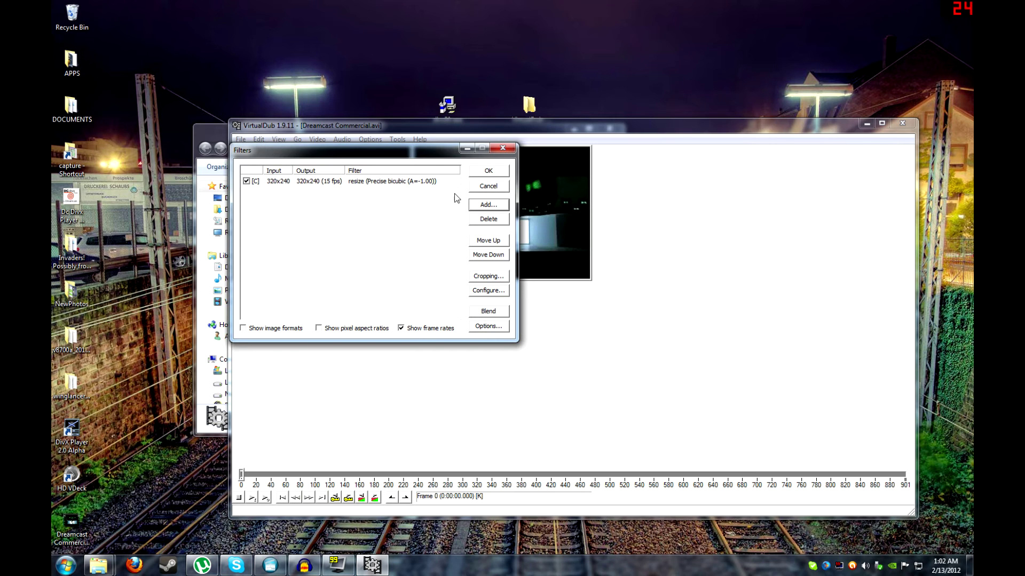
{"action": "left_click", "coordinate": [500, 170]}
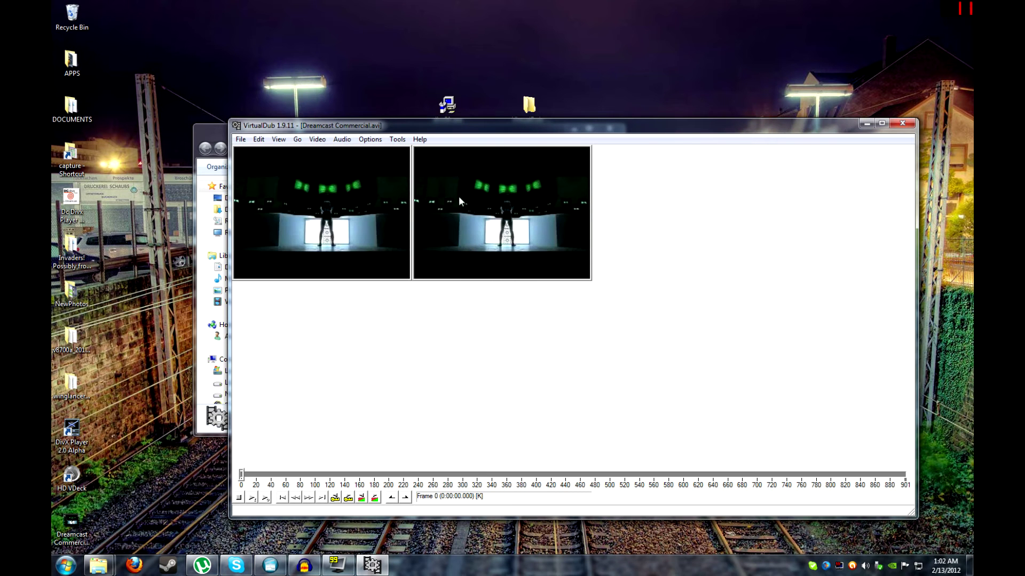
- Select the DivX 5.0 Codec for video compression, configured for 1-pass at 500 kbps
{"action": "left_click", "coordinate": [317, 139]}
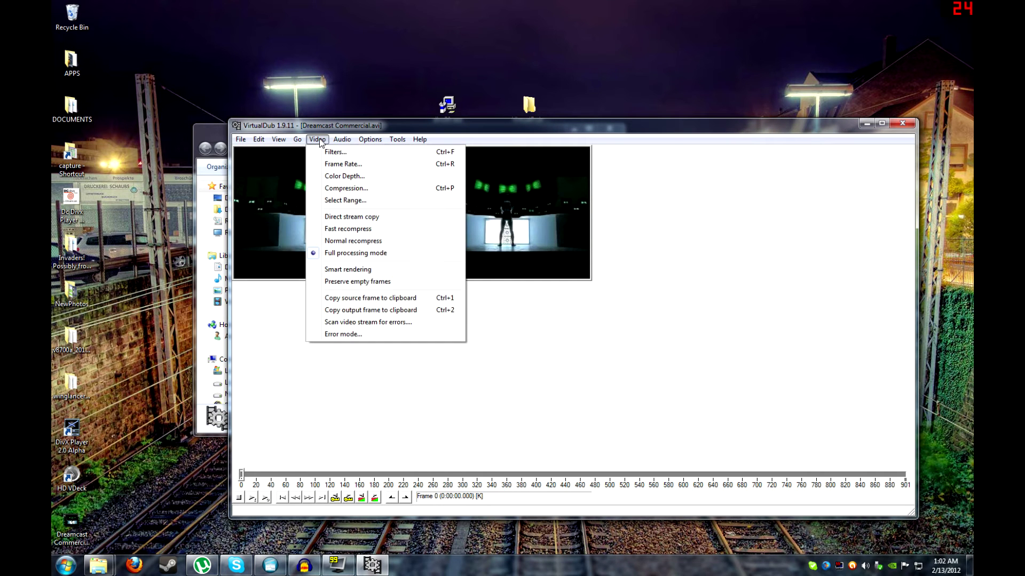
{"action": "left_click", "coordinate": [368, 192]}
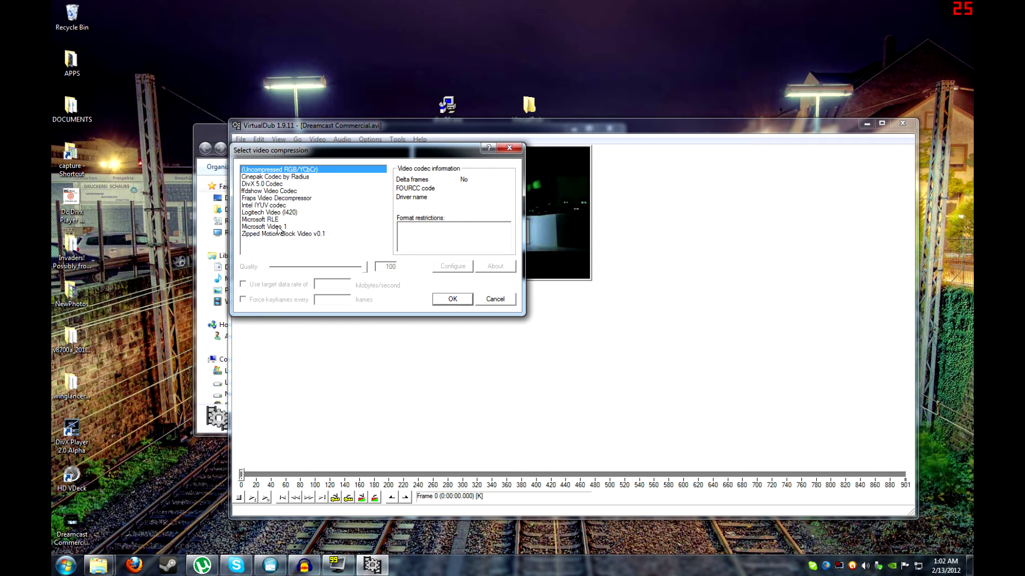
{"action": "left_click", "coordinate": [255, 184]}
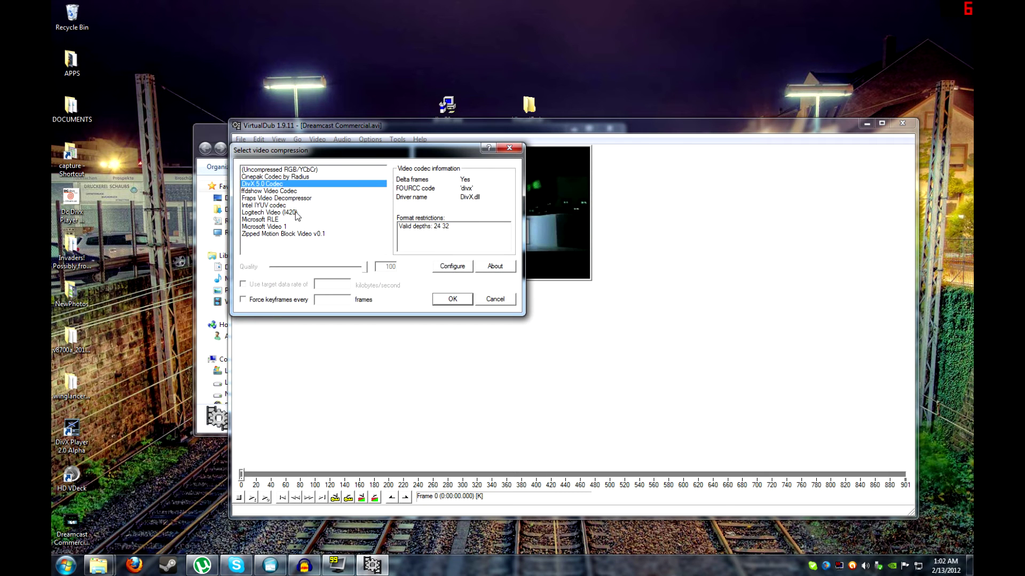
{"action": "left_click", "coordinate": [444, 267]}
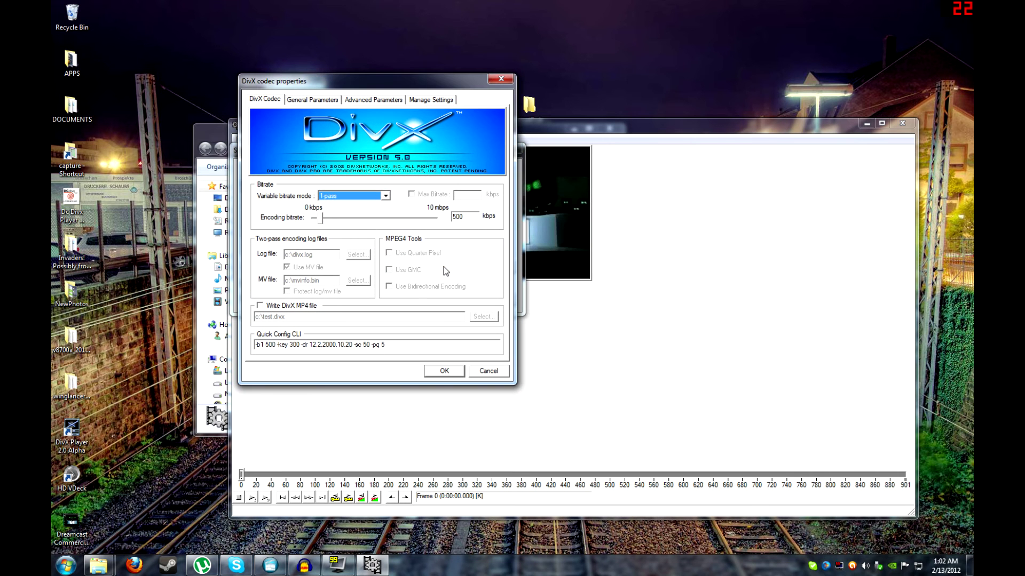
{"action": "double_click", "coordinate": [458, 217]}
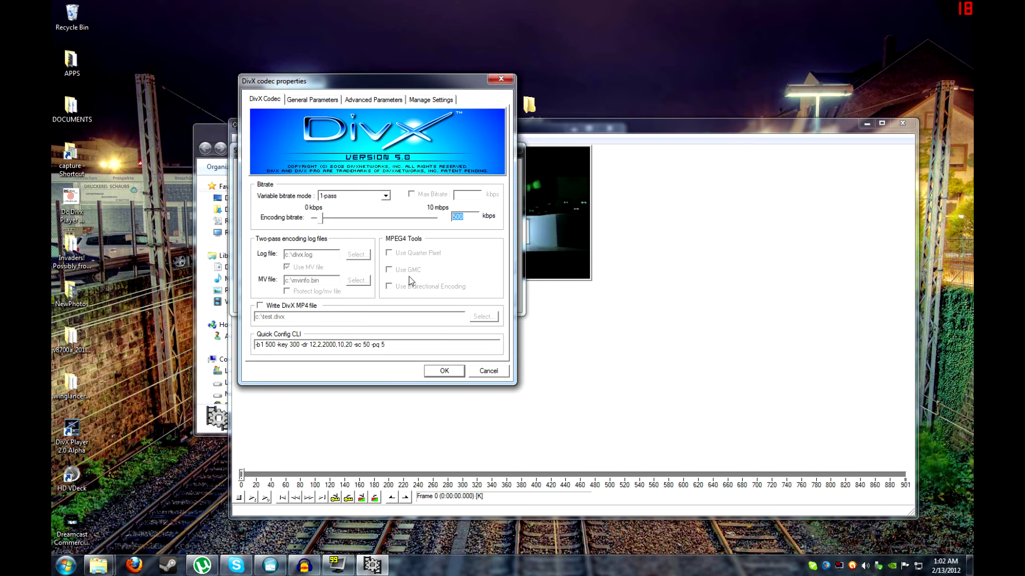
{"action": "type", "text": "500"}
{"action": "left_click", "coordinate": [448, 372]}
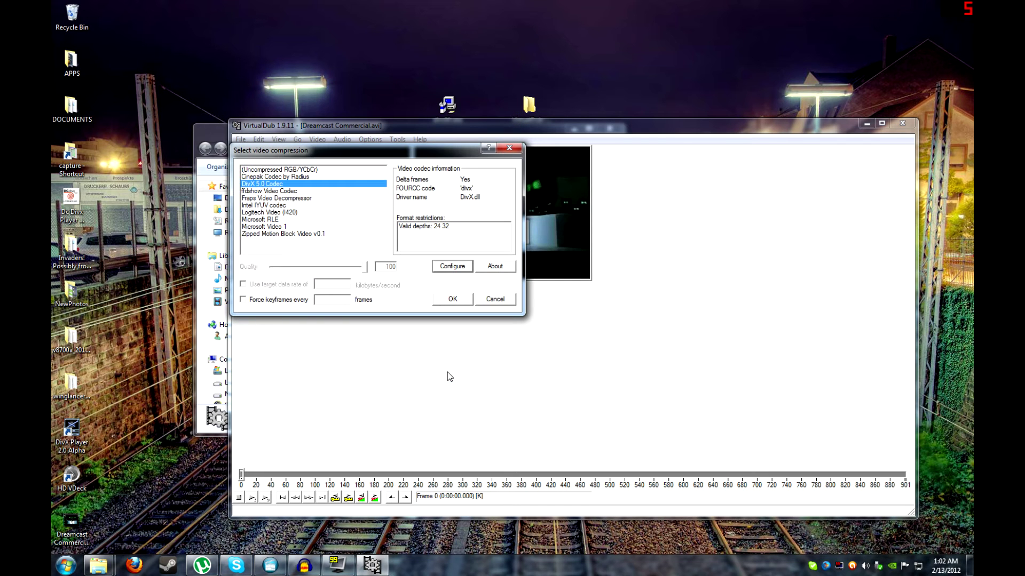
{"action": "left_click", "coordinate": [447, 300]}
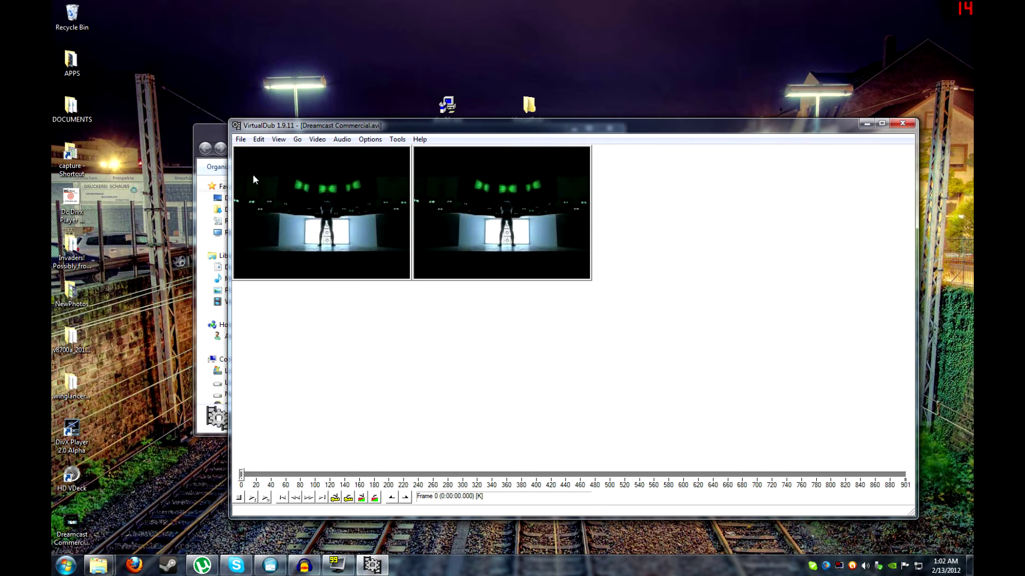
- Save the processed video to the Desktop as Dreamcast Commercial.avi
{"action": "left_click", "coordinate": [240, 139]}
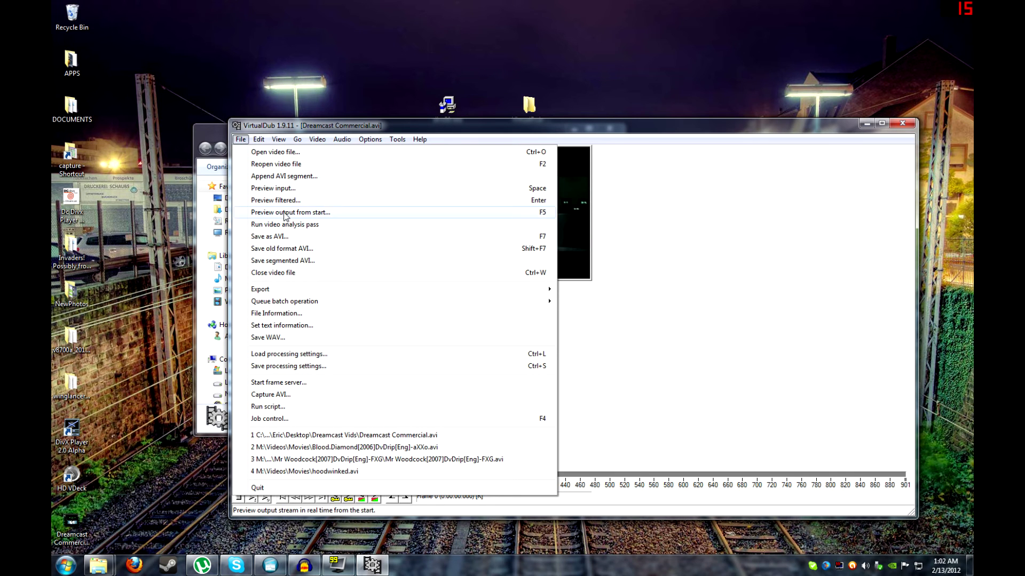
{"action": "left_click", "coordinate": [293, 238]}
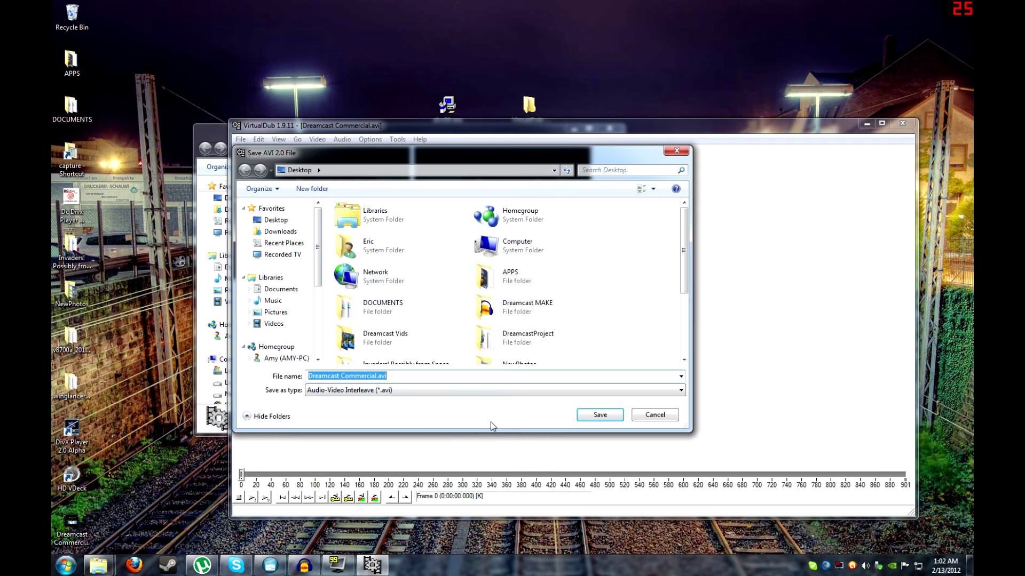
{"action": "left_click", "coordinate": [603, 413]}
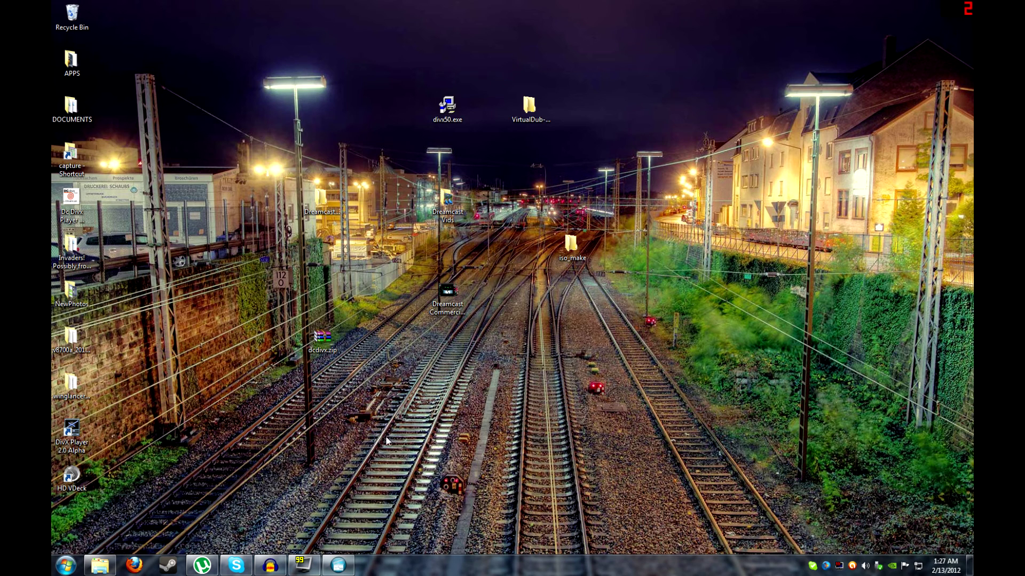
- Open dcdivx.zip in WinRAR and browse to cygwin\kos-1.1.6\examples\test
{"action": "double_click", "coordinate": [319, 347]}
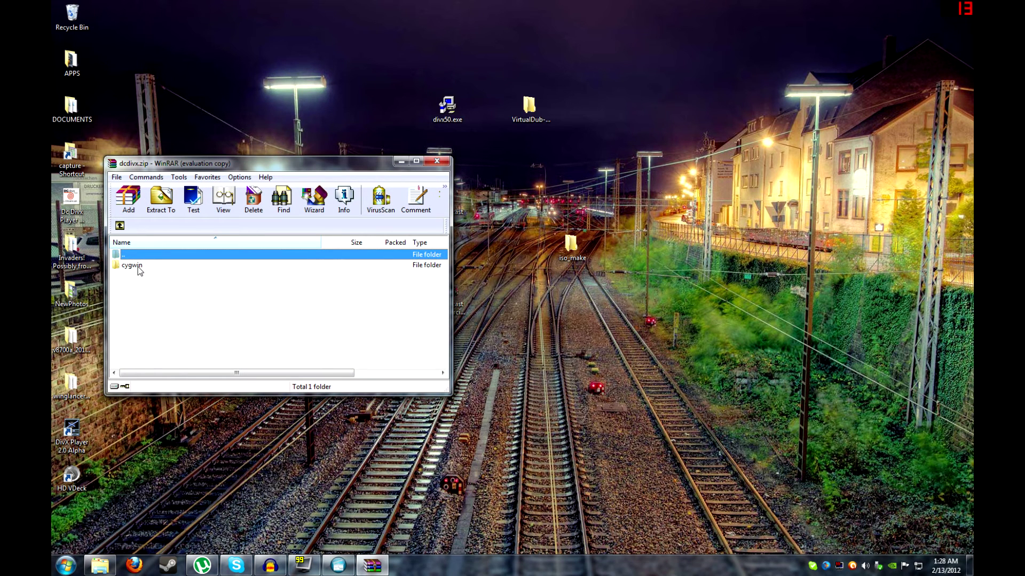
{"action": "double_click", "coordinate": [128, 266]}
{"action": "left_click", "coordinate": [138, 266]}
{"action": "double_click", "coordinate": [138, 267]}
{"action": "left_click", "coordinate": [139, 267]}
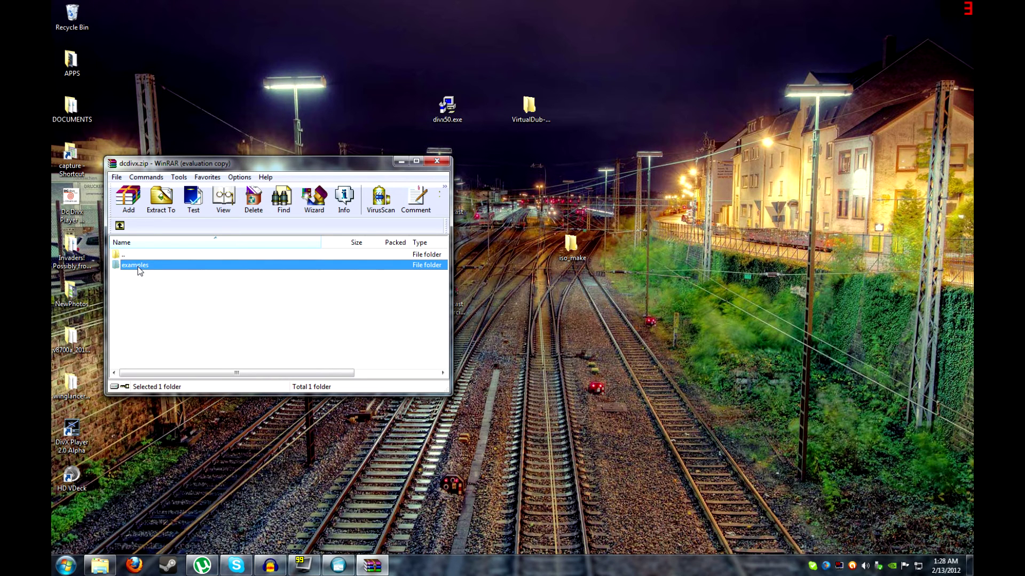
{"action": "double_click", "coordinate": [223, 267]}
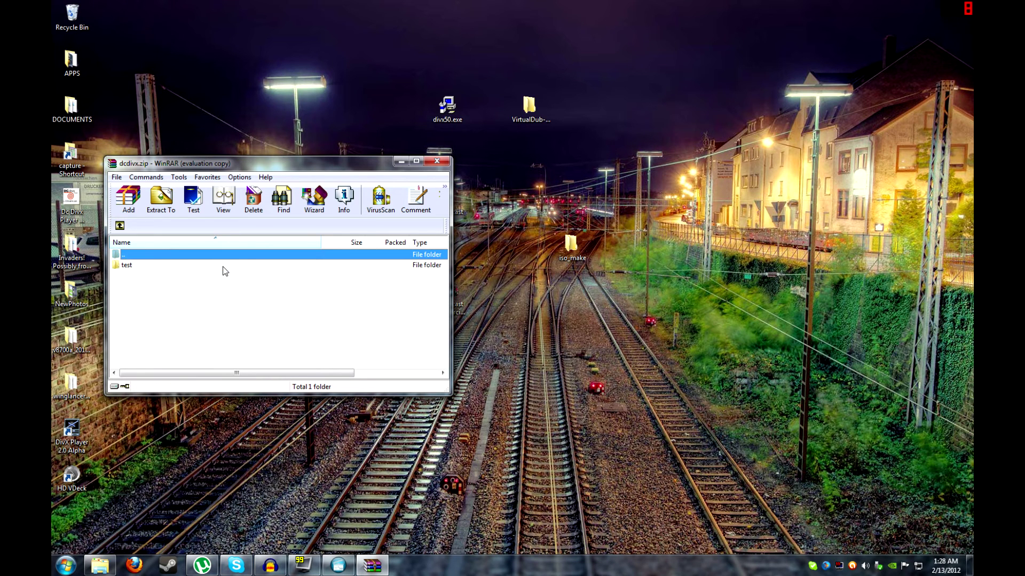
{"action": "double_click", "coordinate": [223, 267]}
{"action": "scroll", "coordinate": [200, 335], "scroll_direction": "down", "scroll_amount": 1}
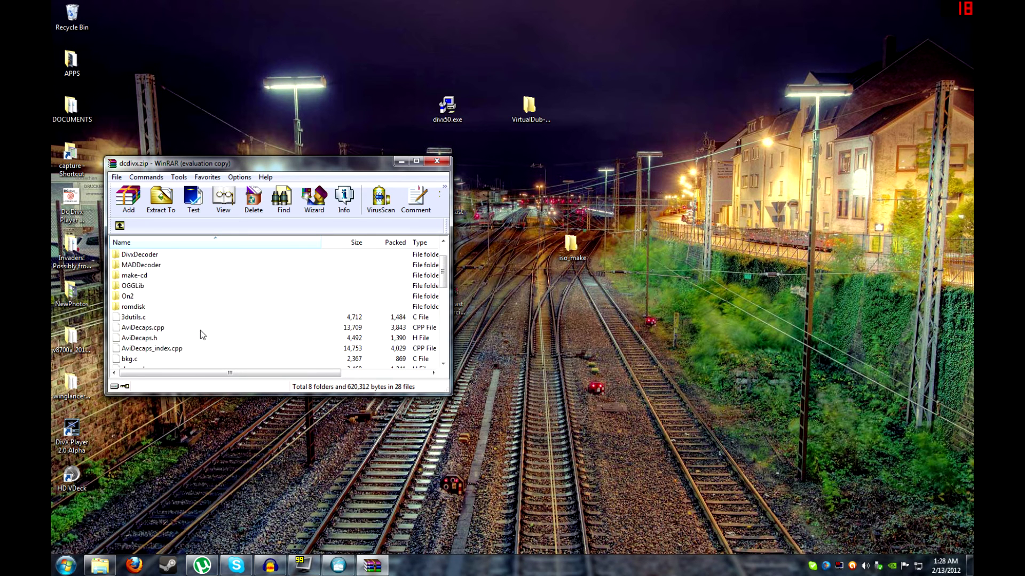
{"action": "scroll", "coordinate": [201, 334], "scroll_direction": "down", "scroll_amount": 2}
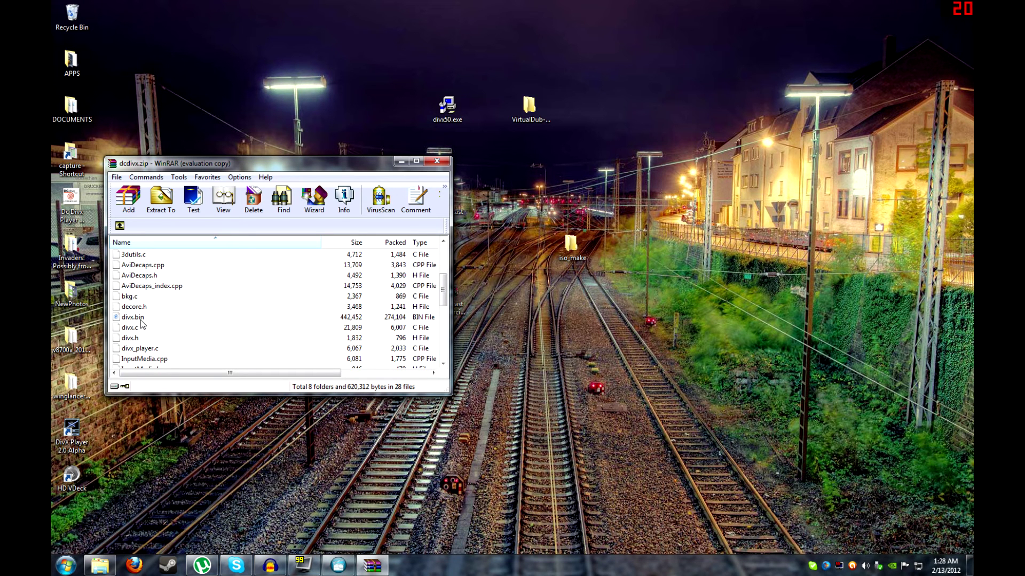
- Drag divx.bin onto the iso_make folder, then open iso_make
{"action": "left_click", "coordinate": [153, 318]}
{"action": "left_click_drag", "start_coordinate": [153, 320], "coordinate": [582, 246]}
{"action": "double_click", "coordinate": [582, 247]}
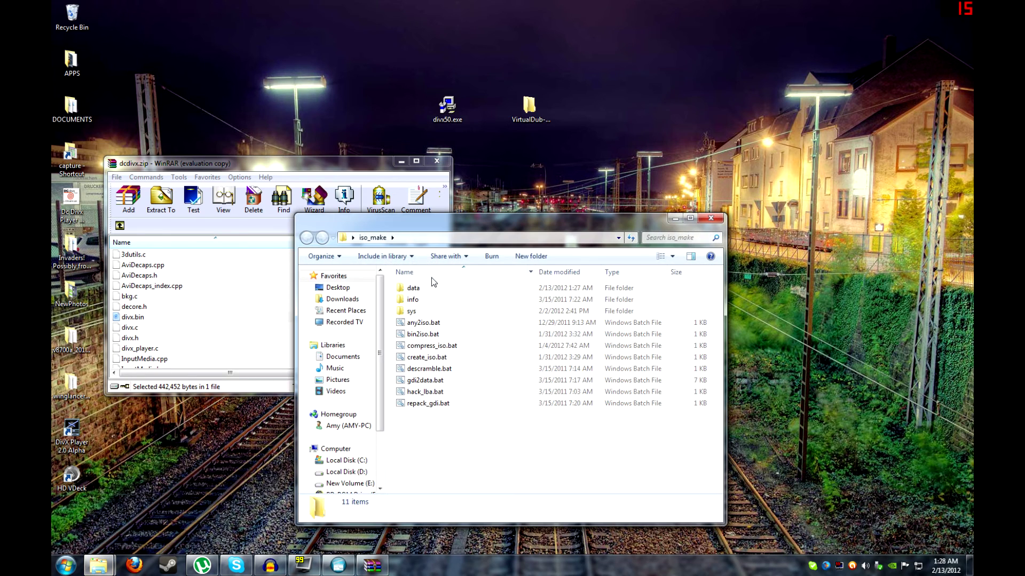
- Open iso_make's data folder and extract divx.bin into it
{"action": "double_click", "coordinate": [446, 288]}
{"action": "left_click_drag", "start_coordinate": [476, 240], "coordinate": [666, 237]}
{"action": "left_click_drag", "start_coordinate": [136, 320], "coordinate": [666, 334]}
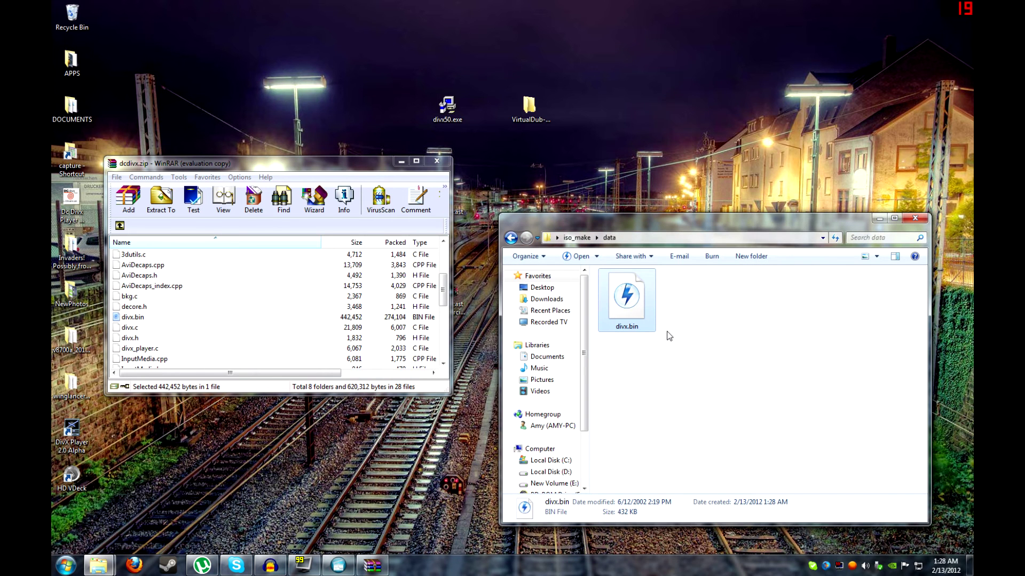
{"action": "left_click", "coordinate": [211, 328]}
- Extract background.jpg and loading.jpg from romdisk into data, then close WinRAR
{"action": "scroll", "coordinate": [210, 334], "scroll_direction": "up", "scroll_amount": 2}
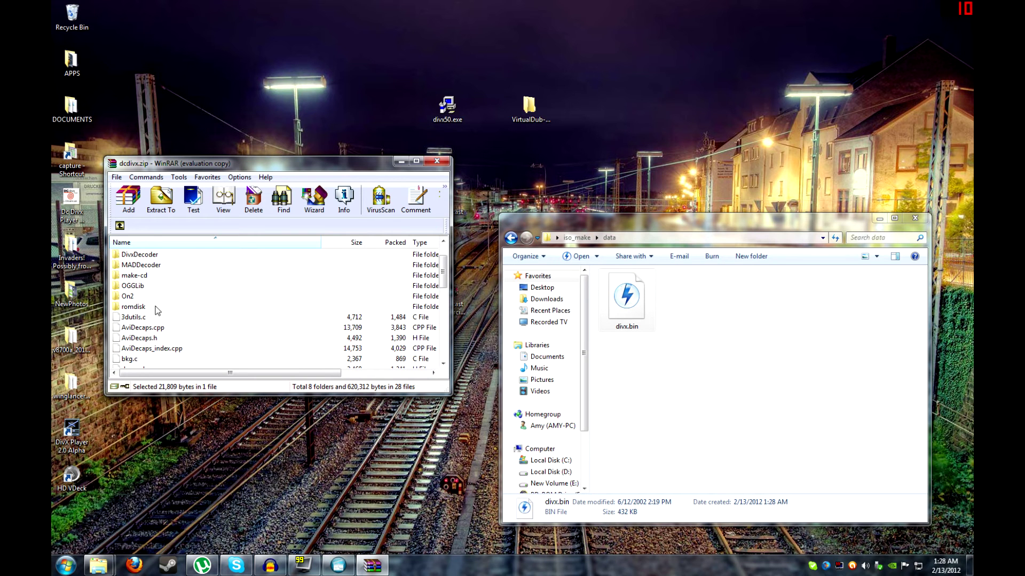
{"action": "left_click", "coordinate": [118, 309]}
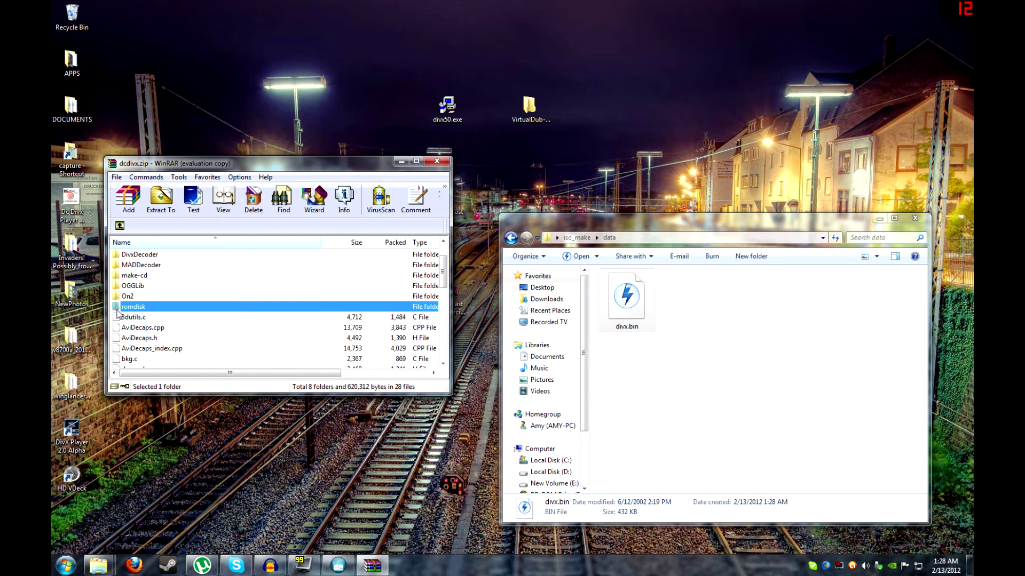
{"action": "double_click", "coordinate": [118, 308]}
{"action": "left_click", "coordinate": [147, 266]}
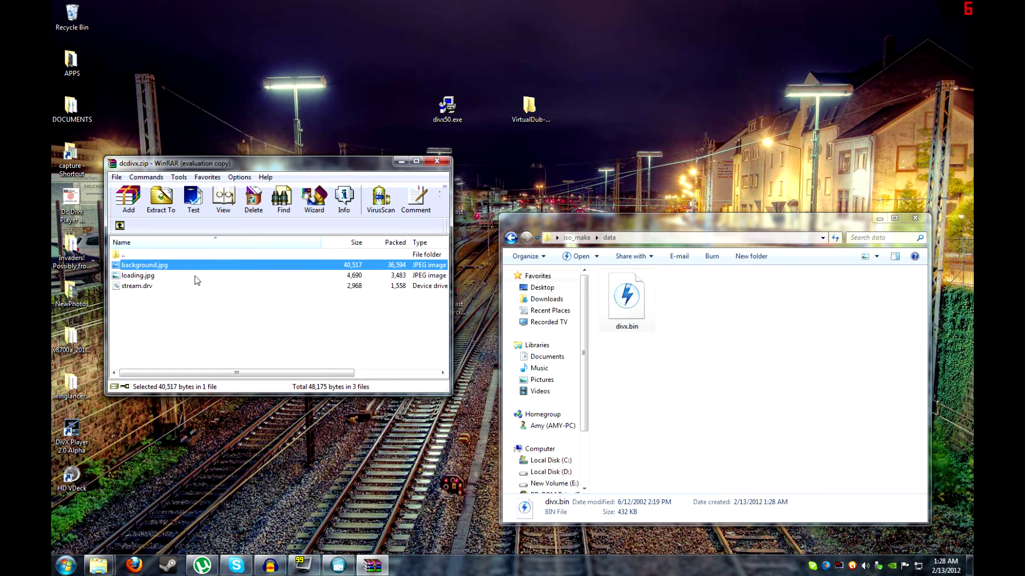
{"action": "left_click", "coordinate": [161, 276], "text": "shift"}
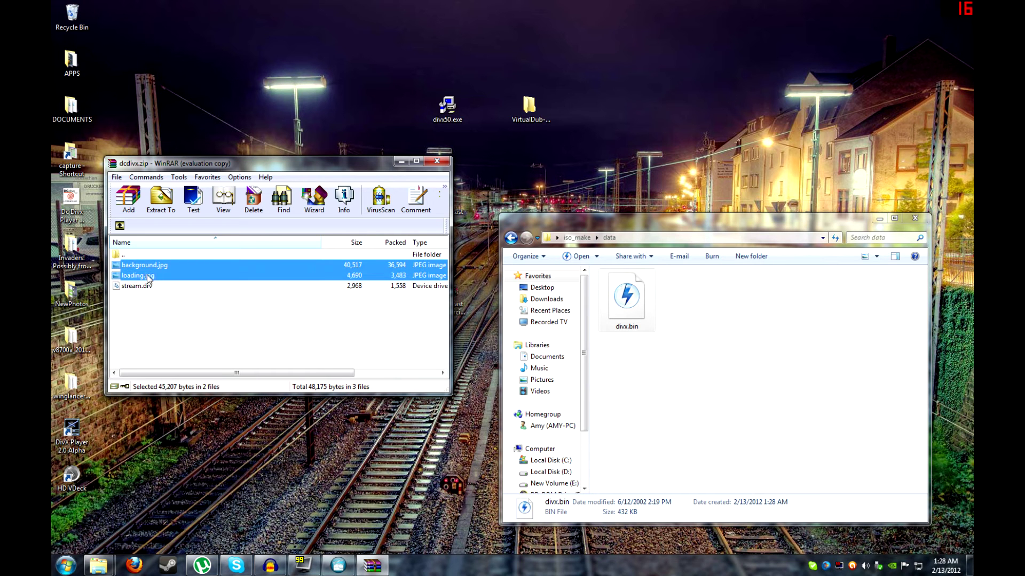
{"action": "left_click_drag", "start_coordinate": [151, 278], "coordinate": [723, 377]}
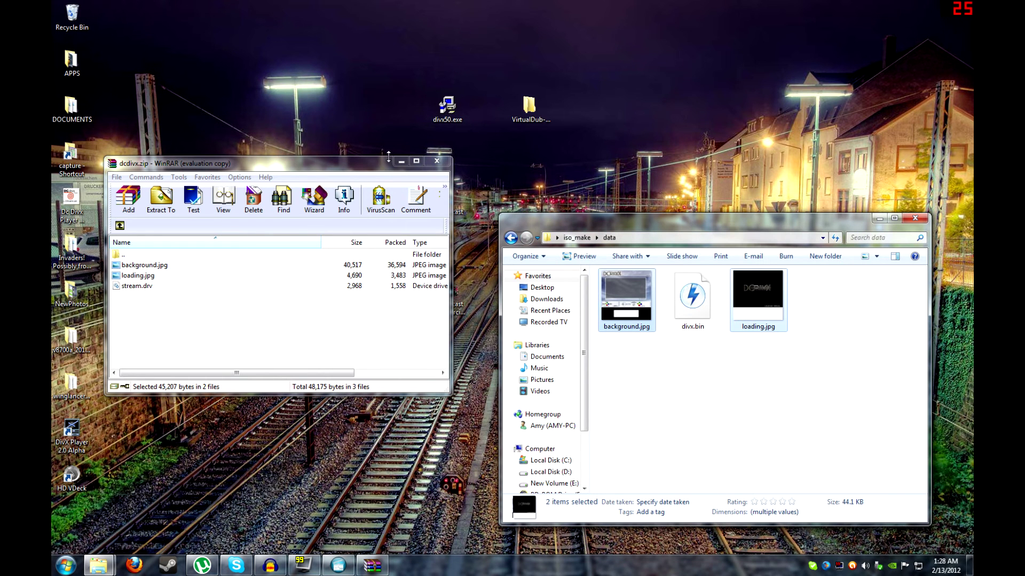
{"action": "left_click", "coordinate": [436, 161]}
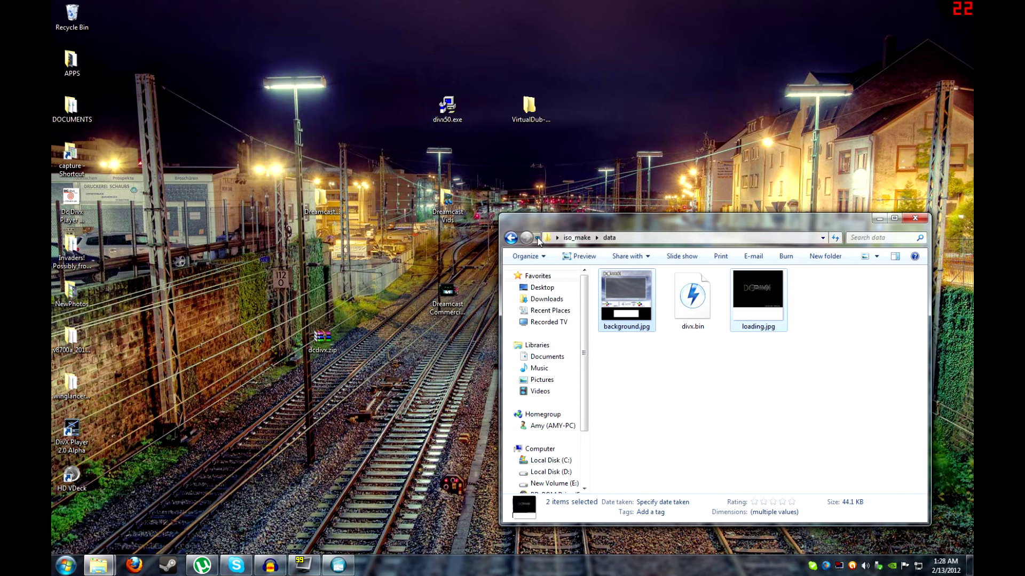
- Copy IP.BIN from iso_make's sys folder
{"action": "left_click", "coordinate": [510, 230]}
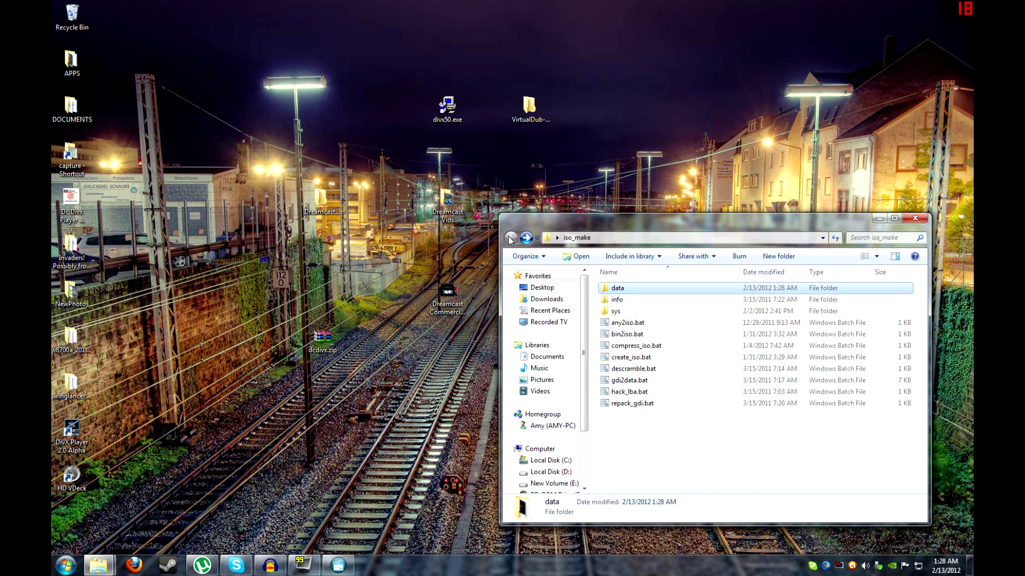
{"action": "double_click", "coordinate": [630, 314]}
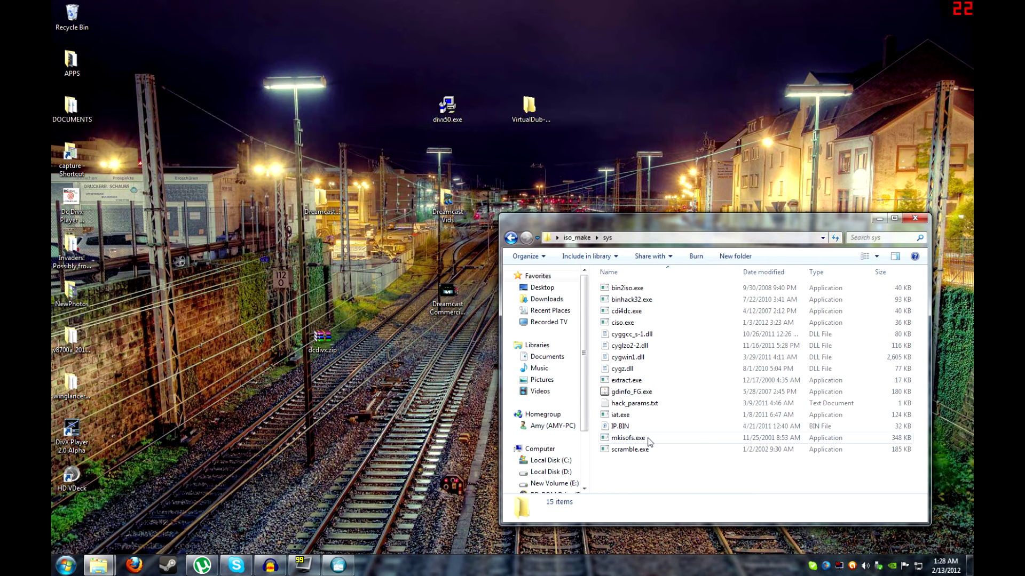
{"action": "left_click", "coordinate": [635, 427]}
{"action": "right_click", "coordinate": [635, 427]}
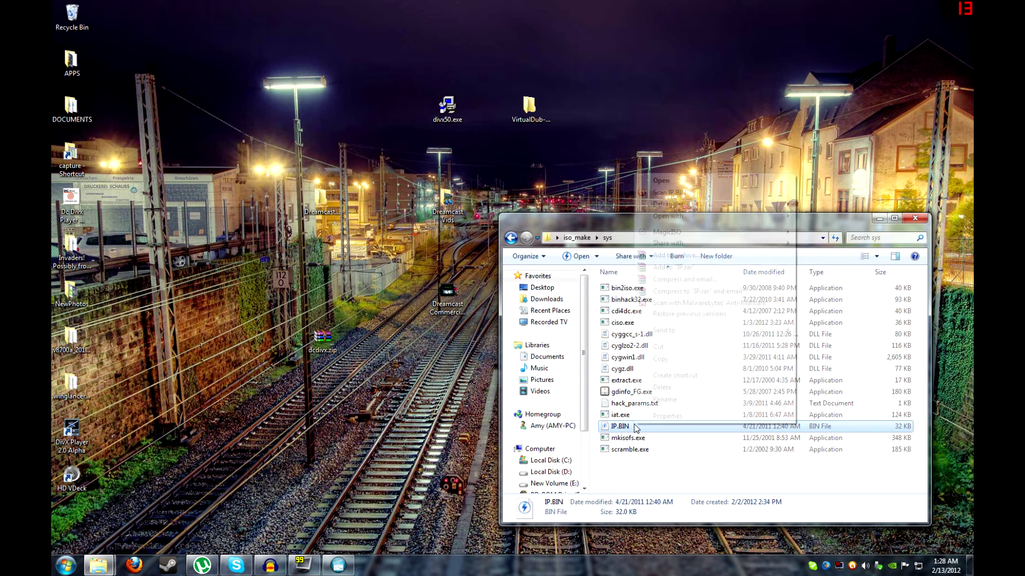
{"action": "left_click", "coordinate": [663, 360]}
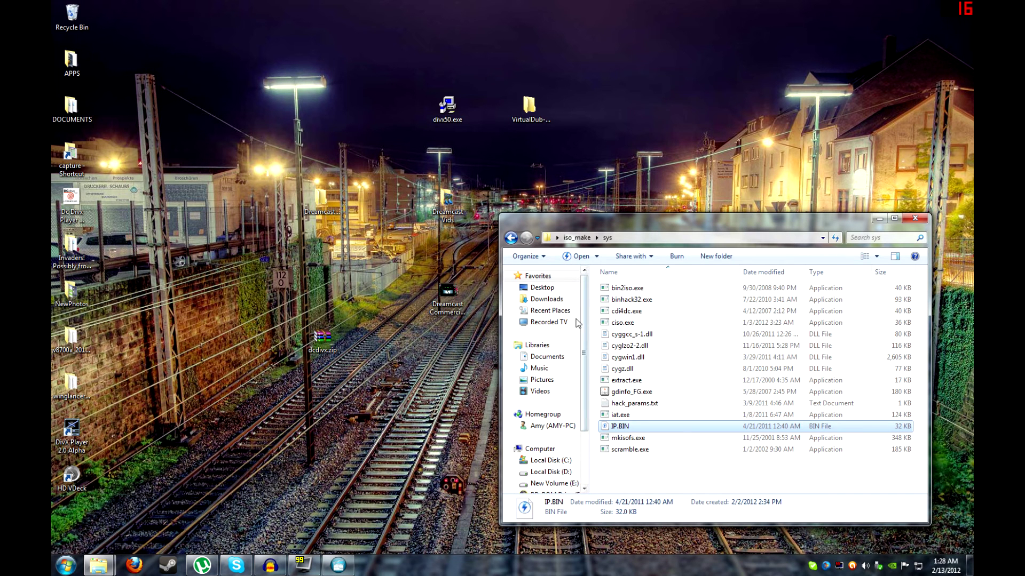
- Paste IP.BIN into iso_make's data folder
{"action": "left_click", "coordinate": [511, 238]}
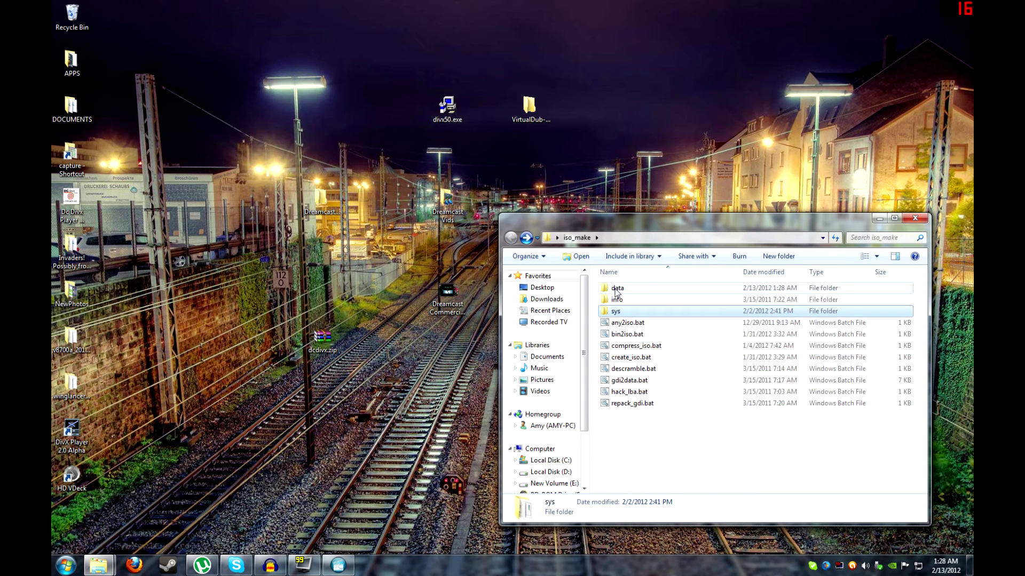
{"action": "left_click", "coordinate": [617, 289]}
{"action": "double_click", "coordinate": [616, 291]}
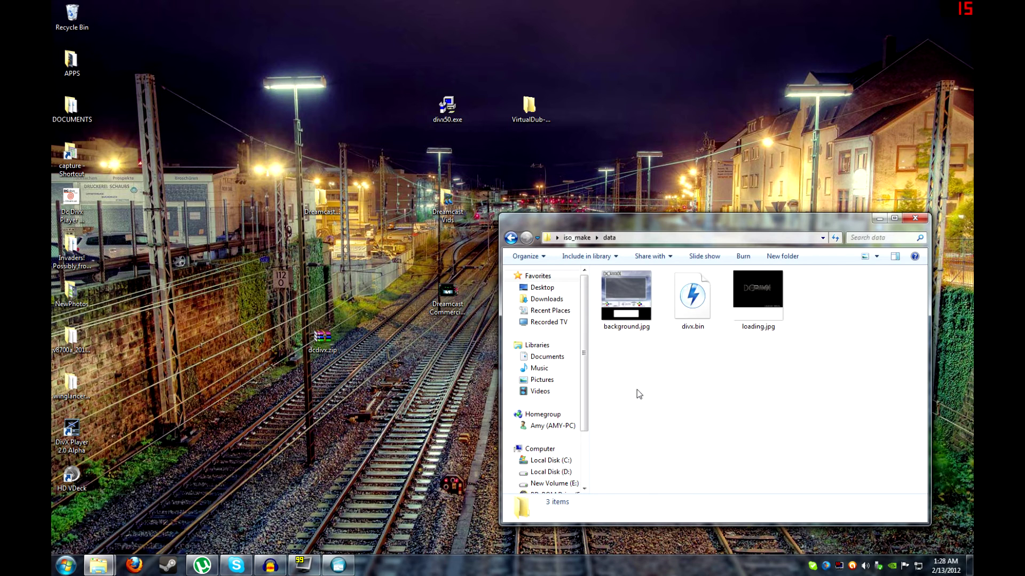
{"action": "right_click", "coordinate": [668, 389]}
{"action": "left_click", "coordinate": [697, 465]}
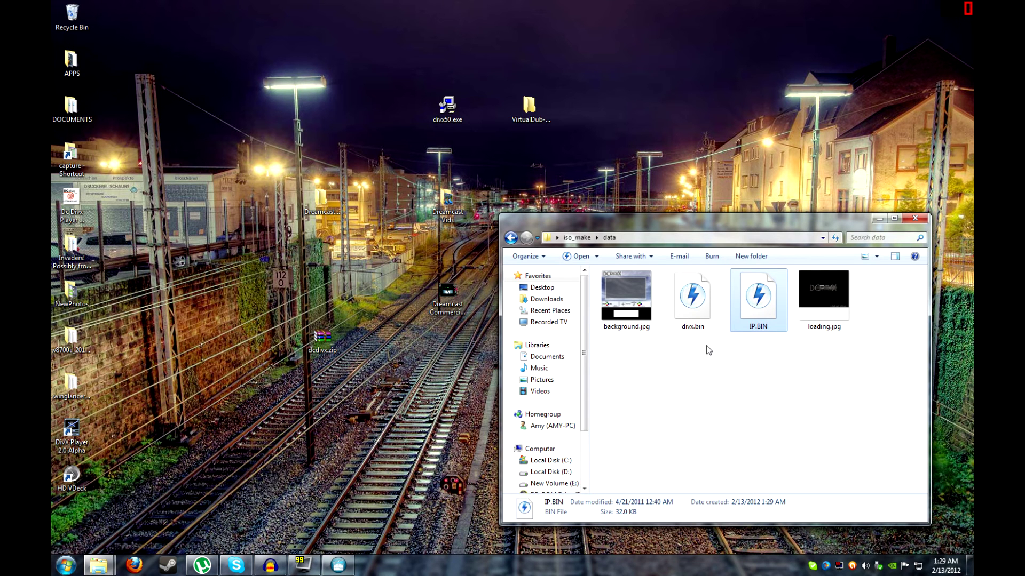
- Rename divx.bin to 1St_Read.bin and move Dreamcast Commercial.avi into the data folder
{"action": "right_click", "coordinate": [701, 299]}
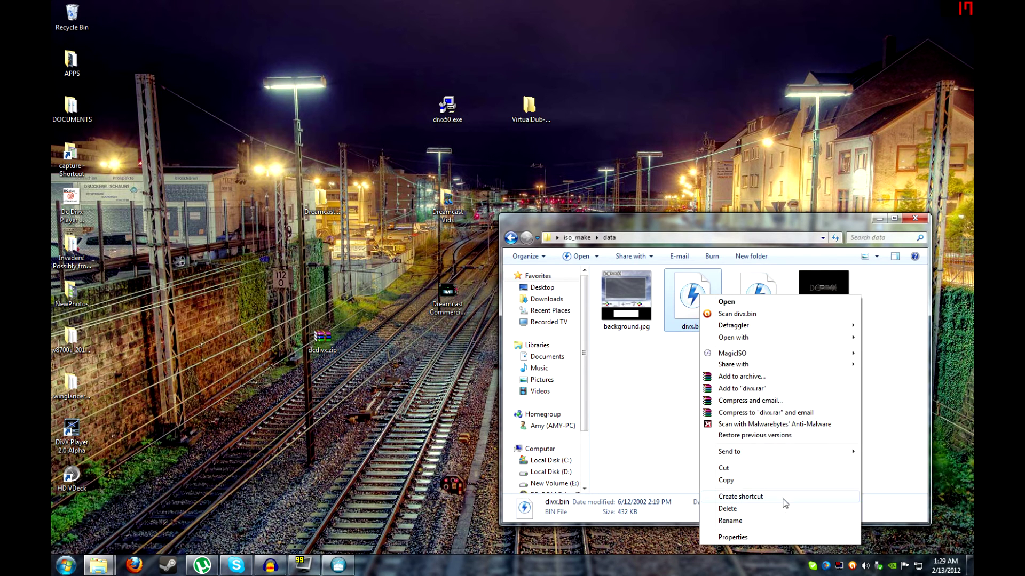
{"action": "left_click", "coordinate": [784, 521]}
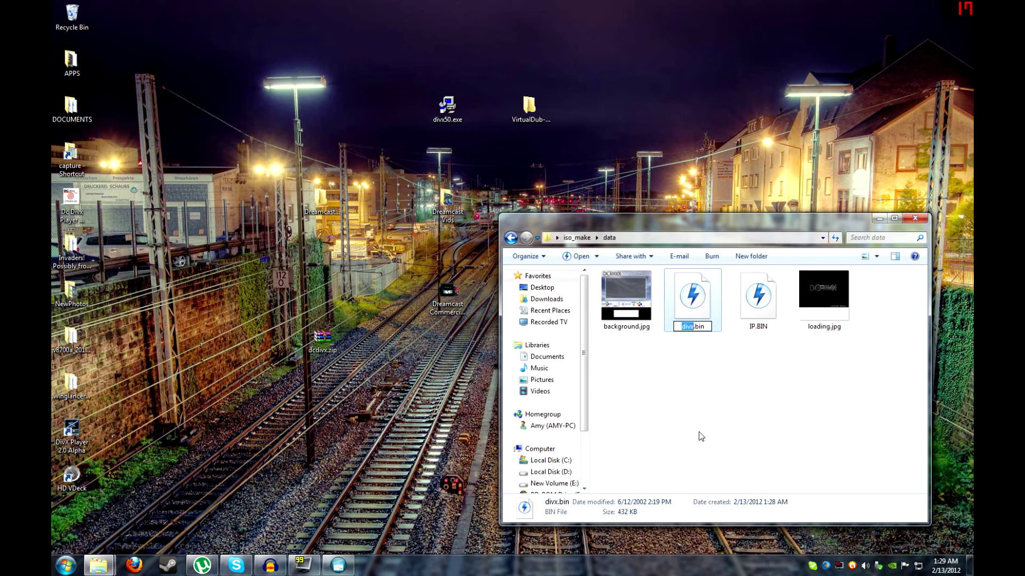
{"action": "type", "text": "1St_Read"}
{"action": "key", "text": "Return"}
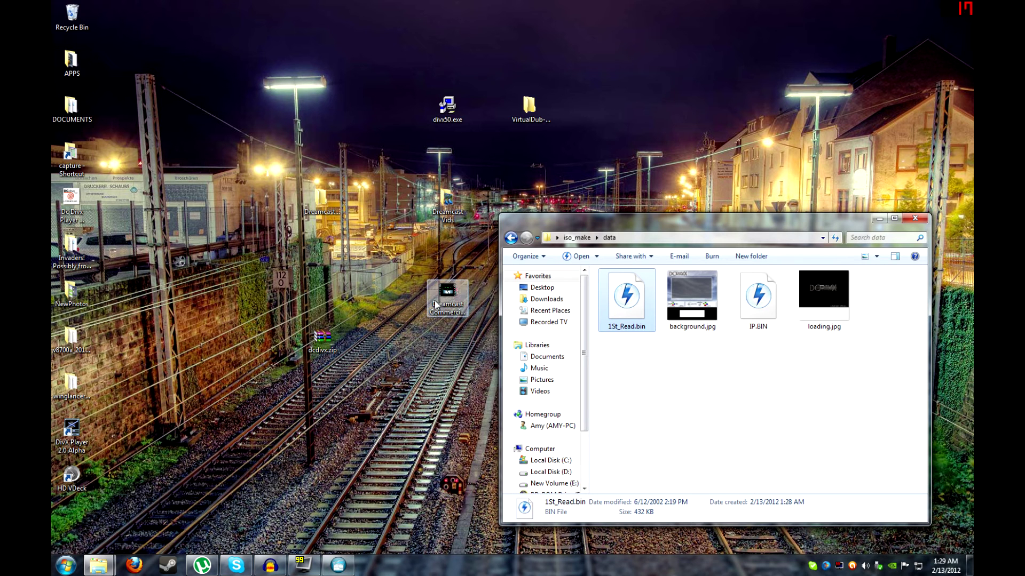
{"action": "left_click_drag", "start_coordinate": [435, 304], "coordinate": [651, 393]}
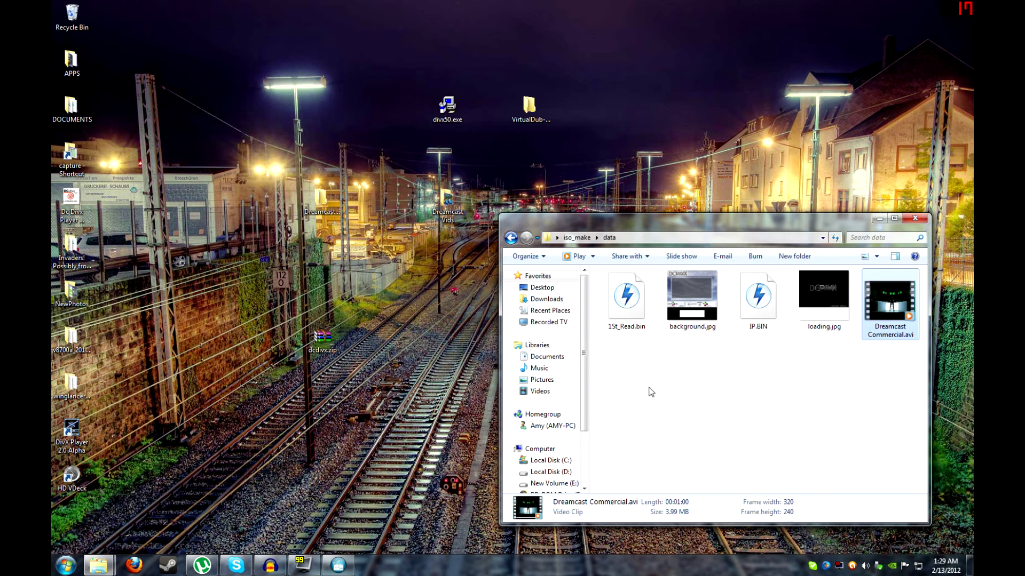
{"action": "left_click", "coordinate": [511, 239]}
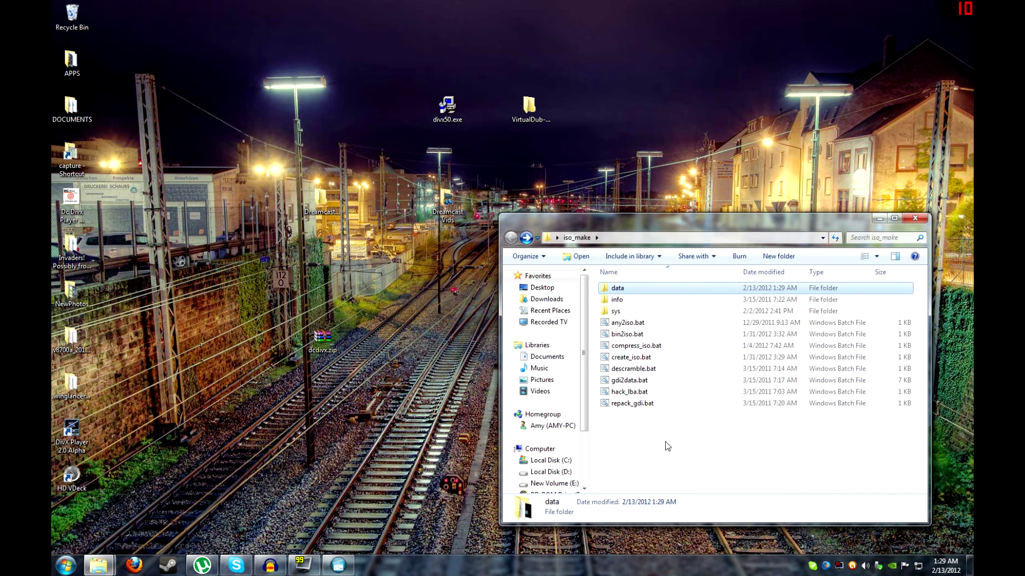
- Run create_iso.bat in iso_make to build isoldr_game.iso
{"action": "left_click", "coordinate": [642, 361]}
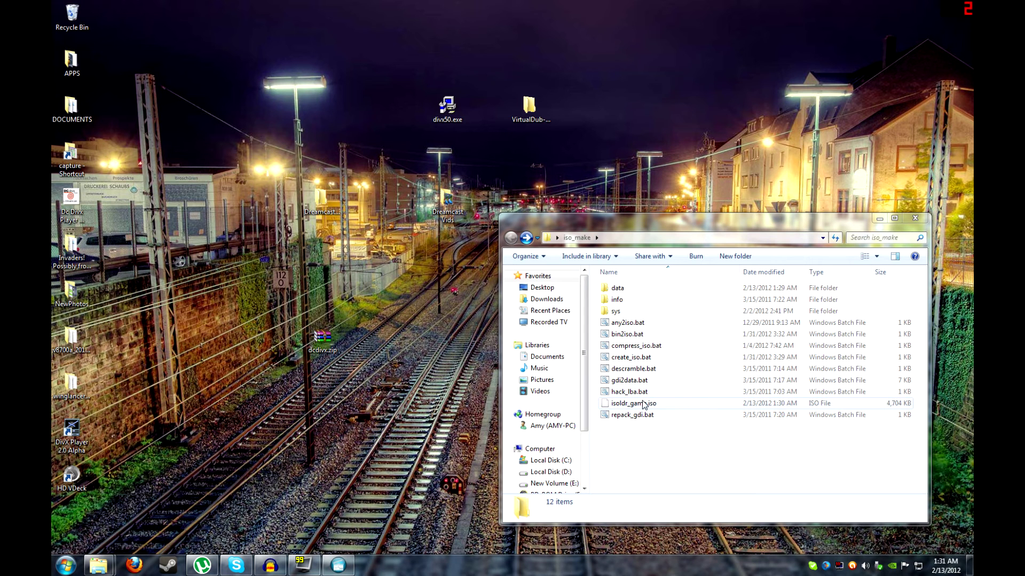
- Send isoldr_game.iso to Removable Disk (J:)
{"action": "left_click", "coordinate": [636, 406]}
{"action": "right_click", "coordinate": [637, 406]}
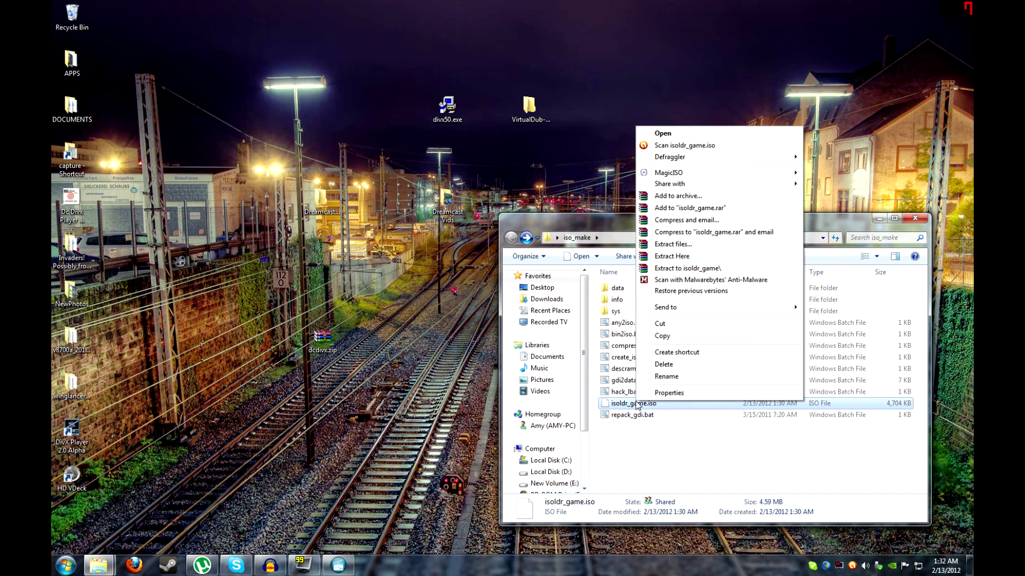
{"action": "mouse_move", "coordinate": [702, 307]}
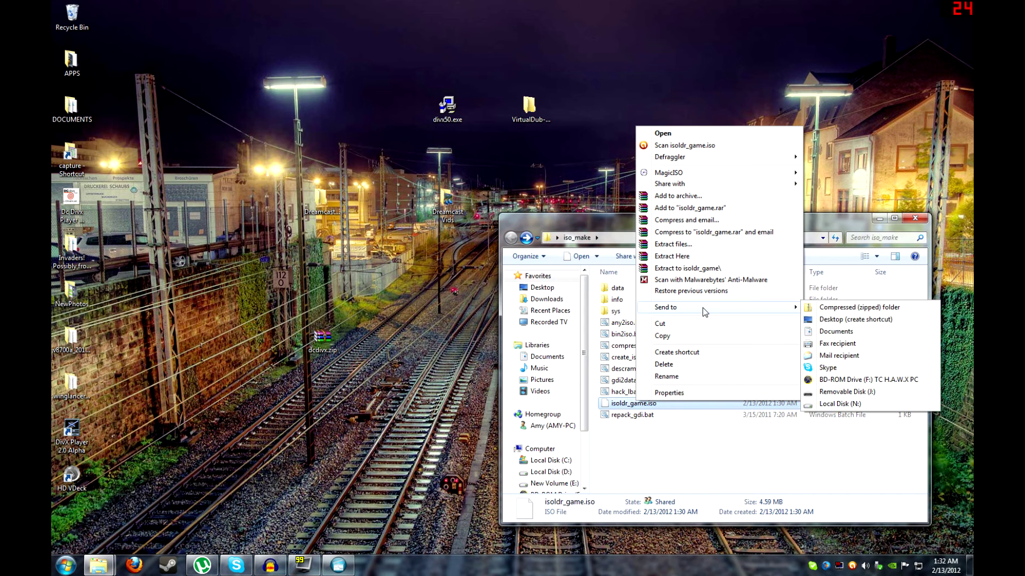
{"action": "left_click", "coordinate": [902, 392]}
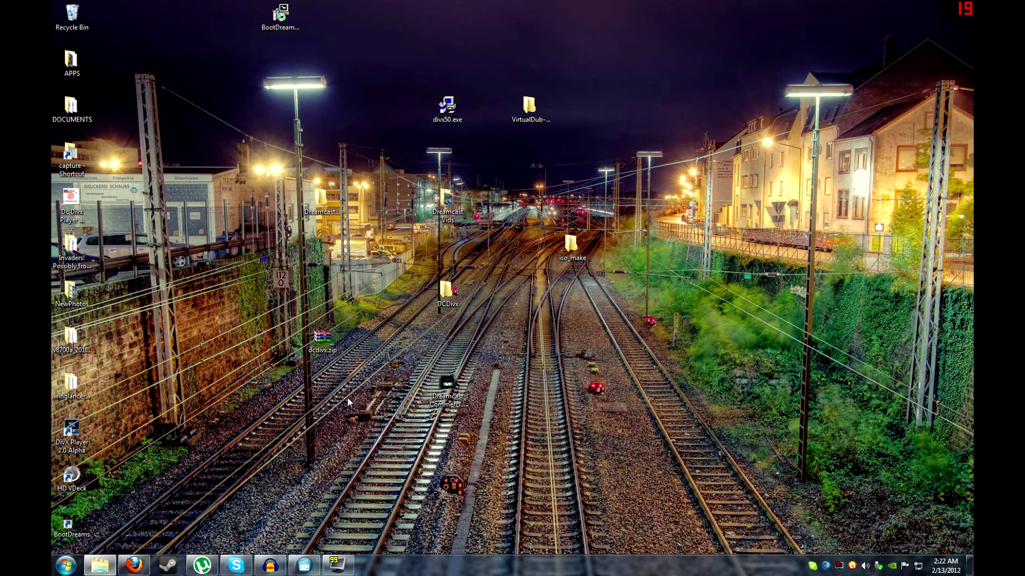
- Open dcdivx.zip in WinRAR and drill down through the nested folders to divx.bin
{"action": "double_click", "coordinate": [326, 352]}
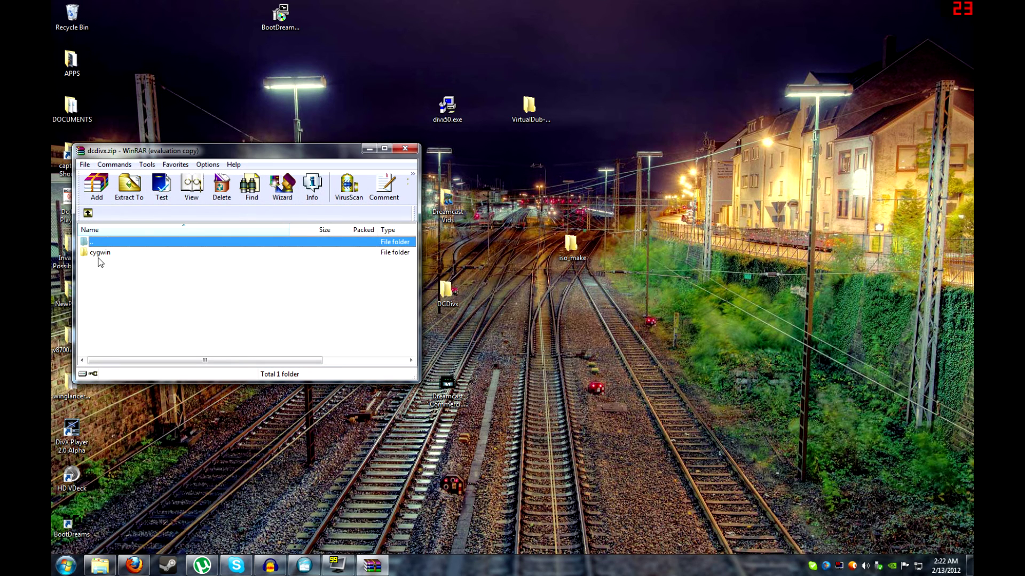
{"action": "double_click", "coordinate": [96, 254]}
{"action": "double_click", "coordinate": [95, 253]}
{"action": "double_click", "coordinate": [93, 254]}
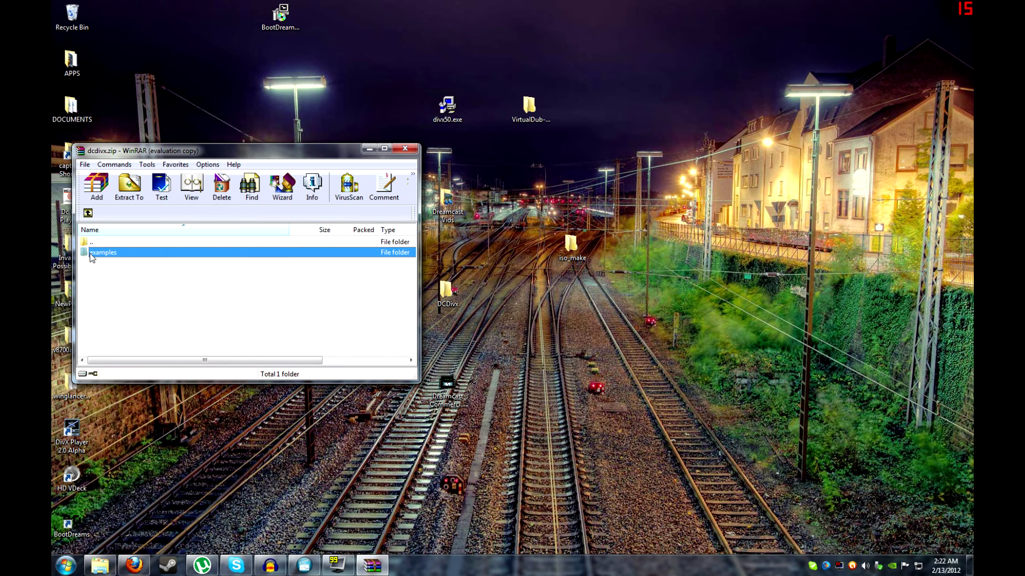
{"action": "double_click", "coordinate": [91, 253]}
{"action": "double_click", "coordinate": [92, 254]}
{"action": "double_click", "coordinate": [91, 253]}
{"action": "double_click", "coordinate": [91, 254]}
{"action": "double_click", "coordinate": [92, 253]}
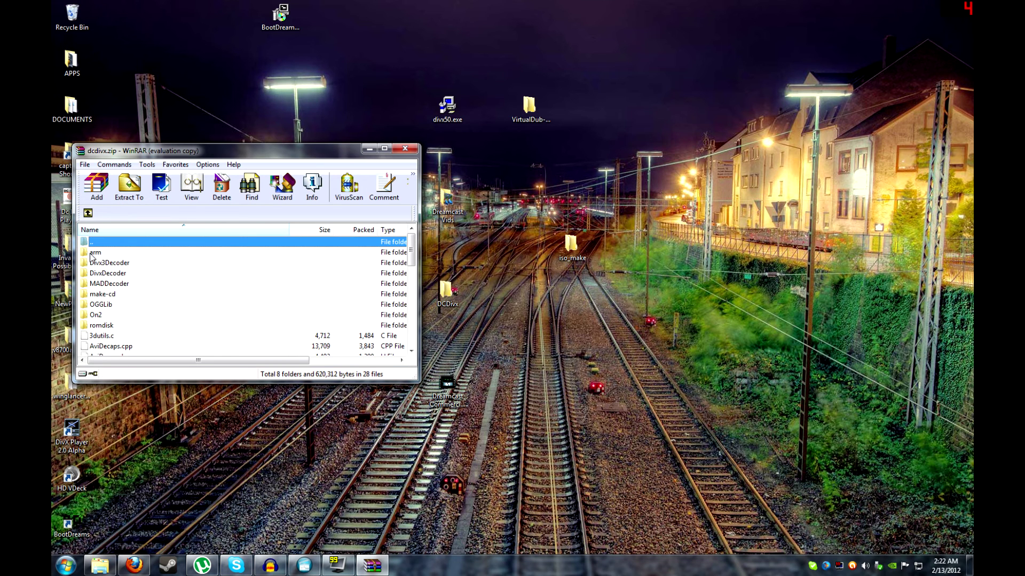
{"action": "scroll", "coordinate": [200, 296], "scroll_direction": "down", "scroll_amount": 3}
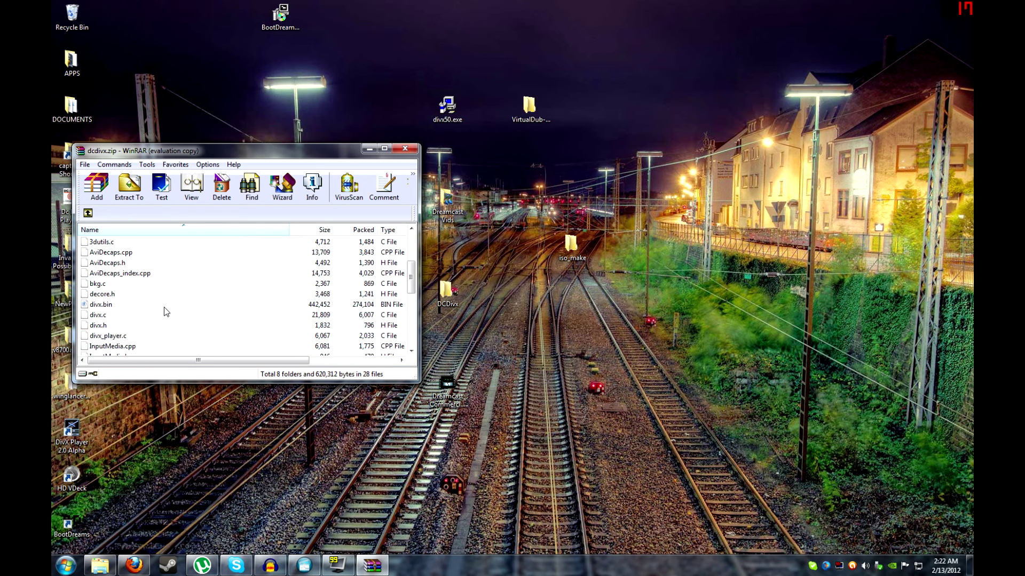
- Copy divx.bin from the archive into the DCDivx desktop folder
{"action": "left_click", "coordinate": [97, 305]}
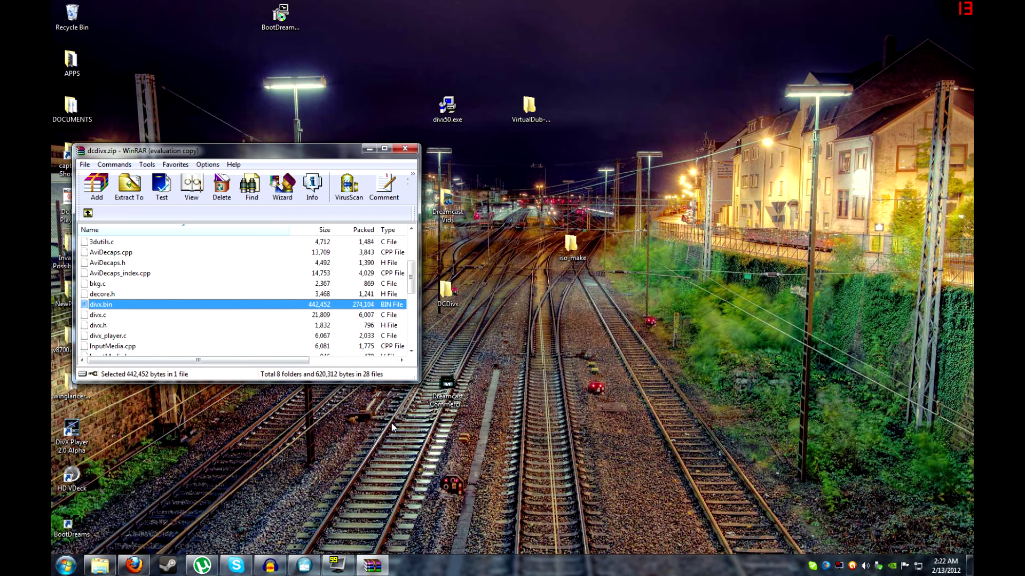
{"action": "double_click", "coordinate": [441, 302]}
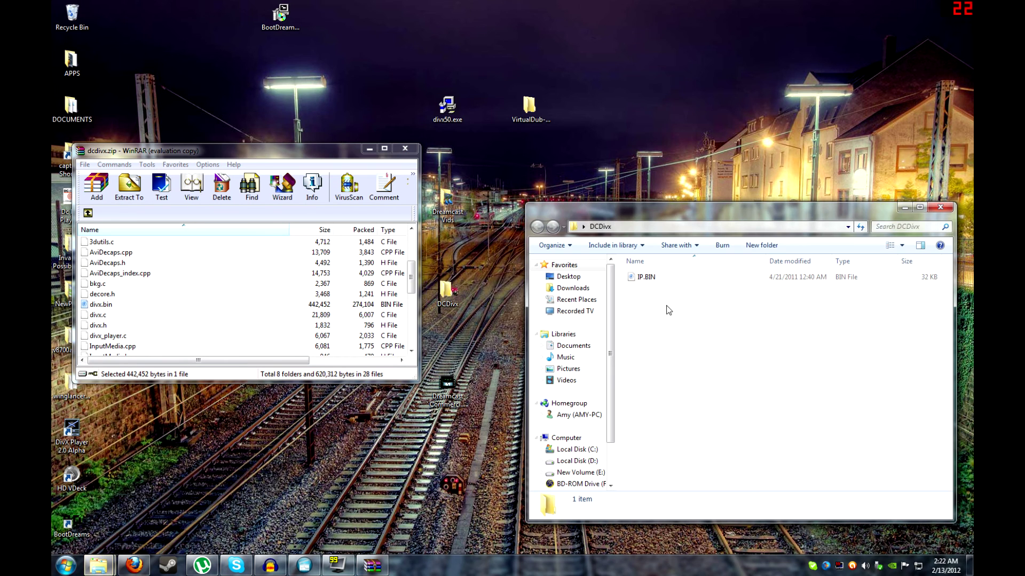
{"action": "left_click_drag", "start_coordinate": [97, 305], "coordinate": [673, 359]}
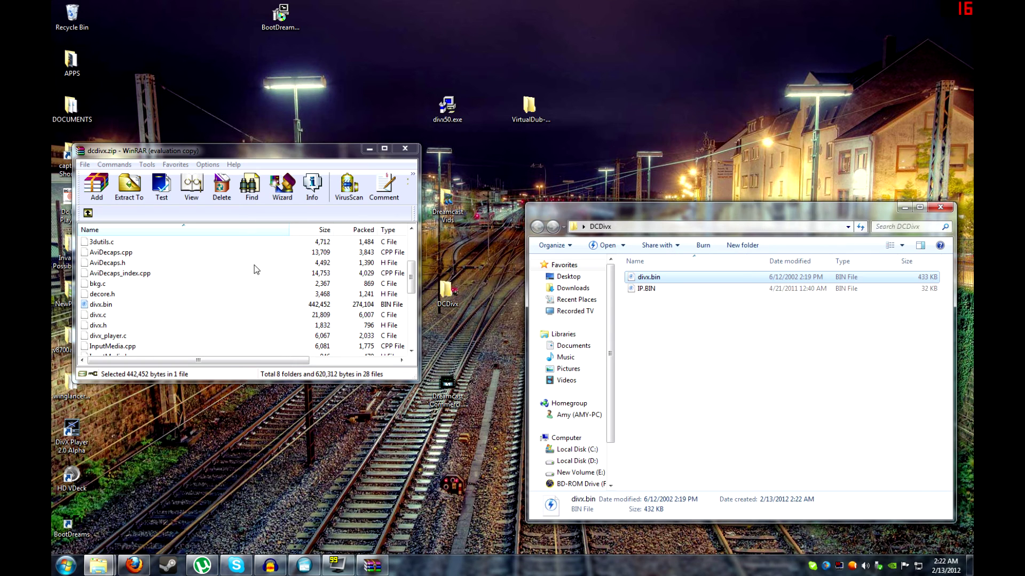
- Copy background.jpg and loading.jpg from romdisk into DCDivx, then close the archive
{"action": "left_click", "coordinate": [219, 273]}
{"action": "scroll", "coordinate": [224, 294], "scroll_direction": "up", "scroll_amount": 2}
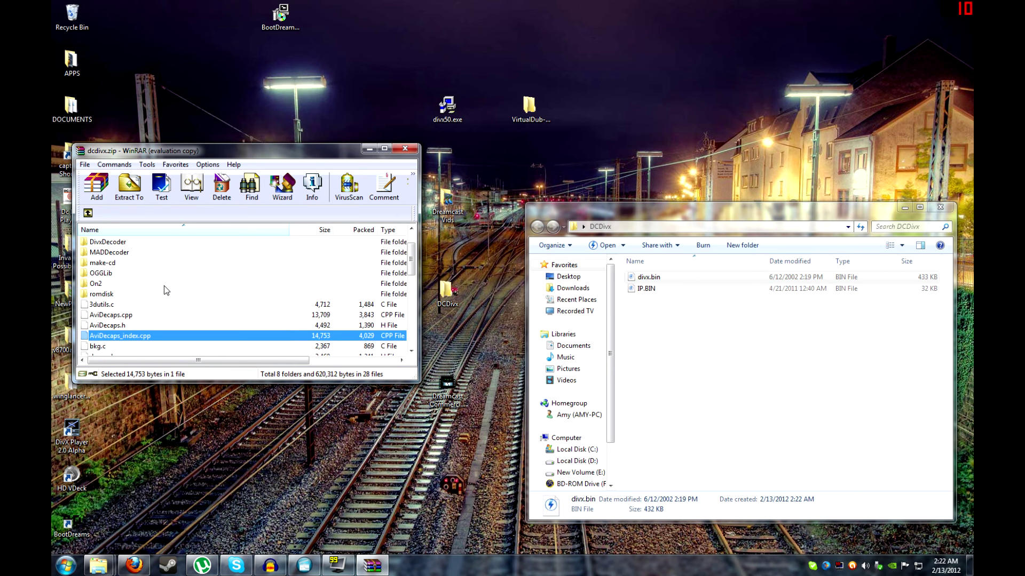
{"action": "left_click", "coordinate": [105, 295]}
{"action": "double_click", "coordinate": [105, 296]}
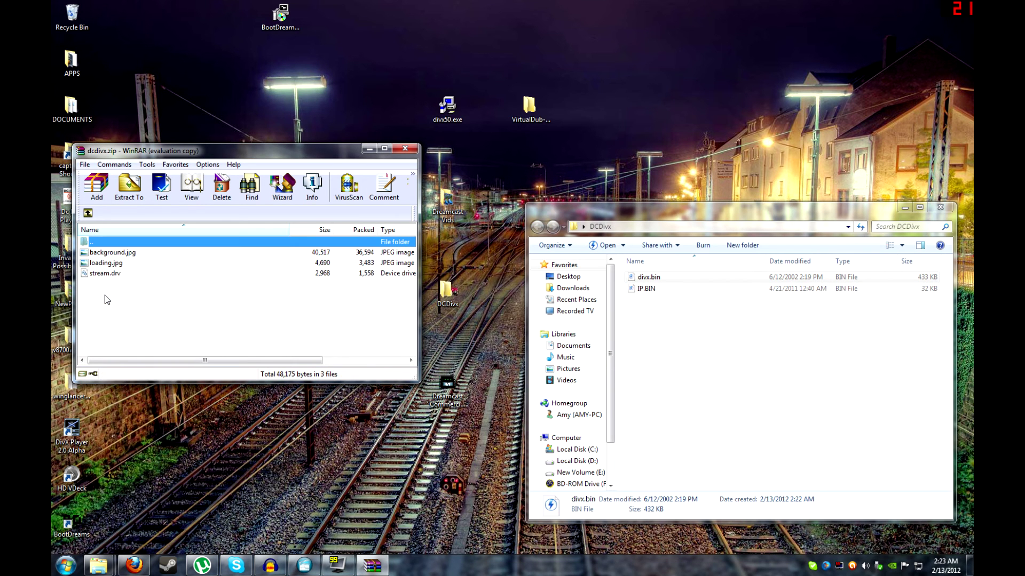
{"action": "left_click", "coordinate": [123, 253]}
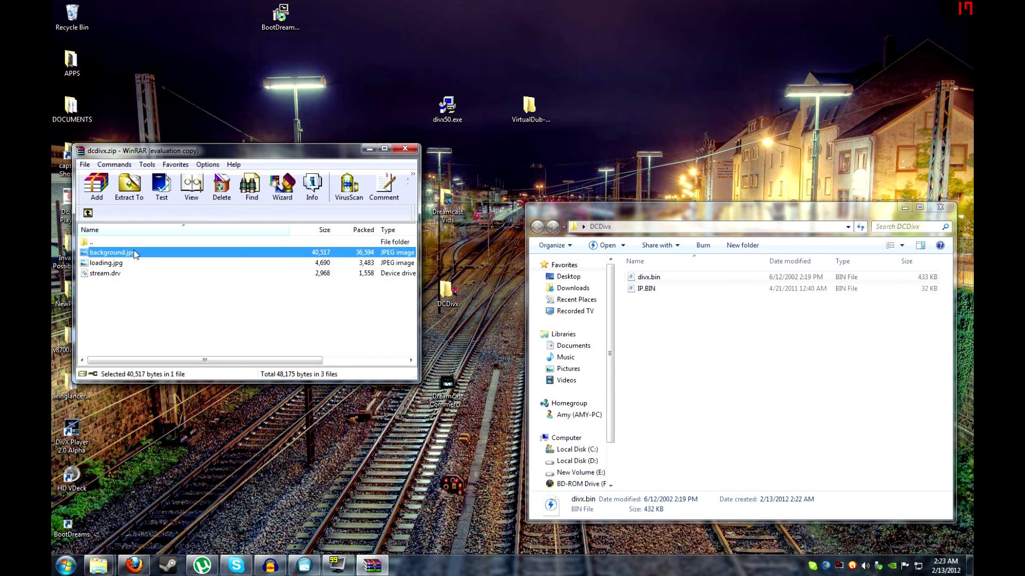
{"action": "left_click", "coordinate": [109, 265], "text": "shift"}
{"action": "left_click_drag", "start_coordinate": [96, 253], "coordinate": [717, 361]}
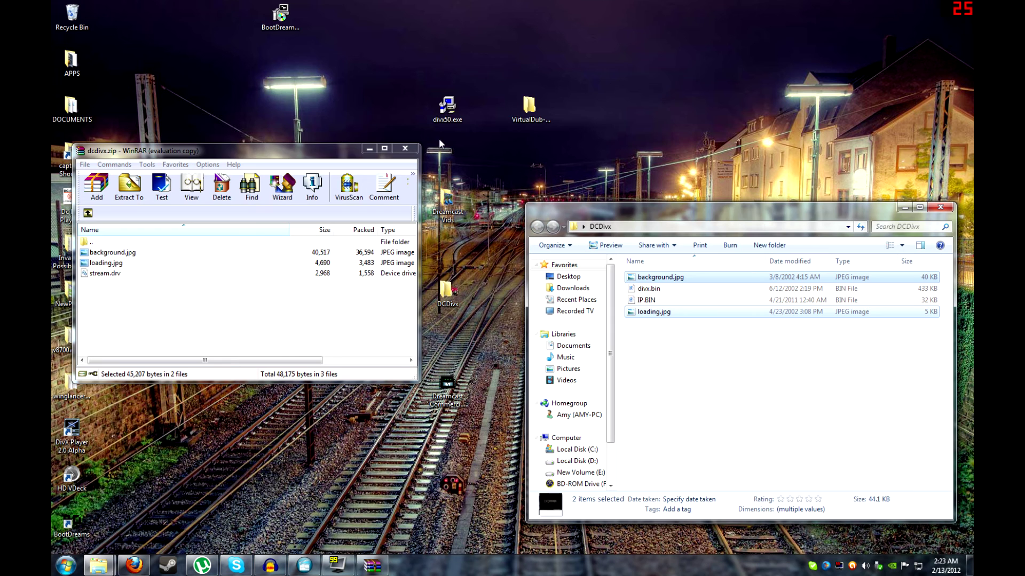
{"action": "left_click", "coordinate": [414, 149]}
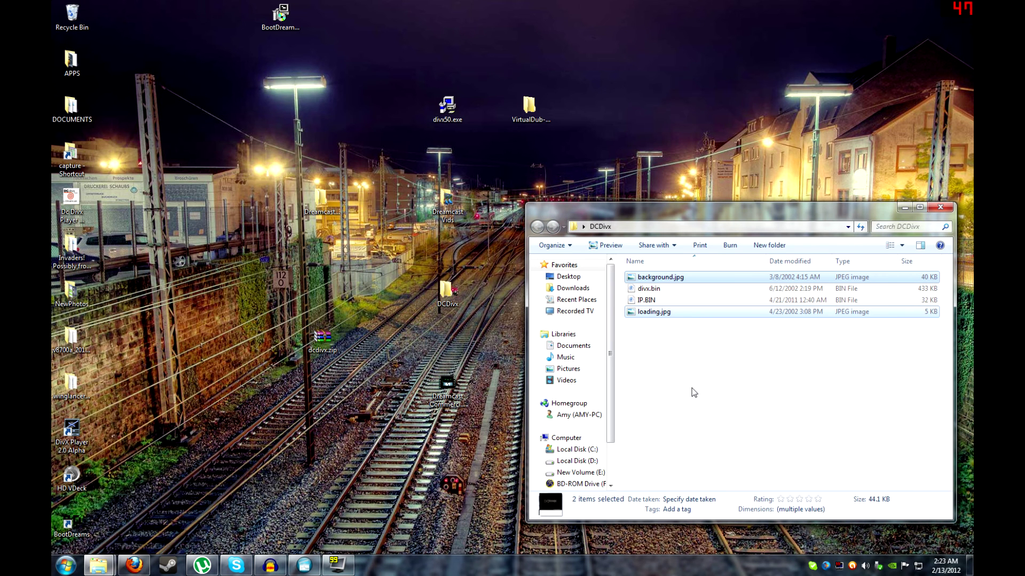
- Rename divx.bin to 1ST_READ.bin and move Dreamcast Commercial.avi into DCDivx
{"action": "left_click", "coordinate": [692, 390]}
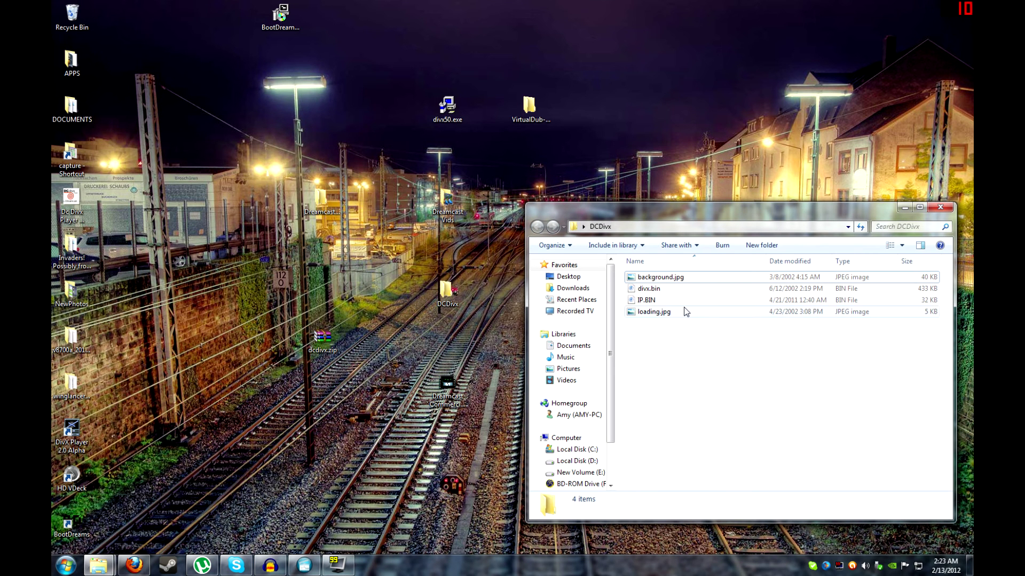
{"action": "left_click", "coordinate": [650, 290]}
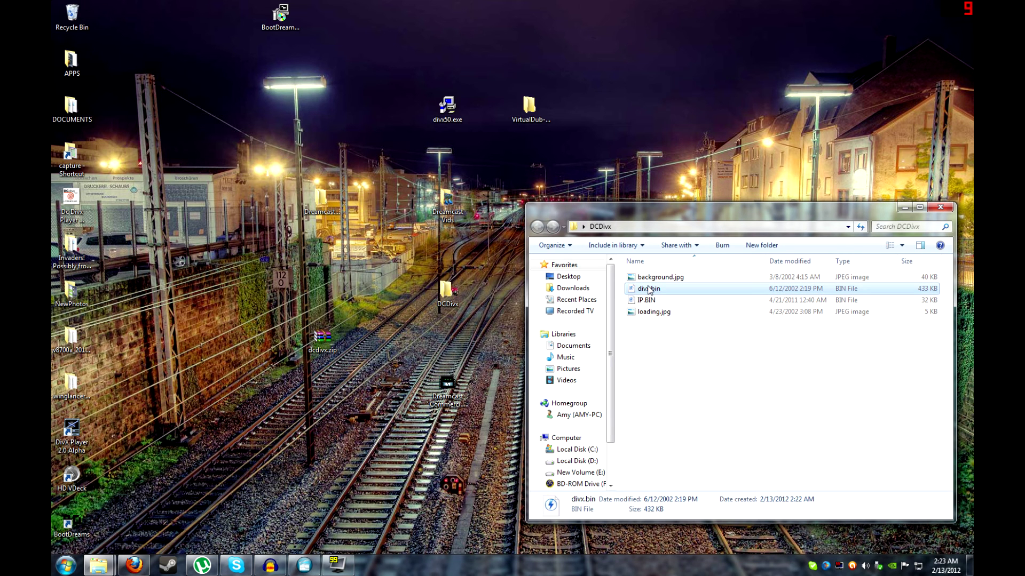
{"action": "right_click", "coordinate": [648, 289]}
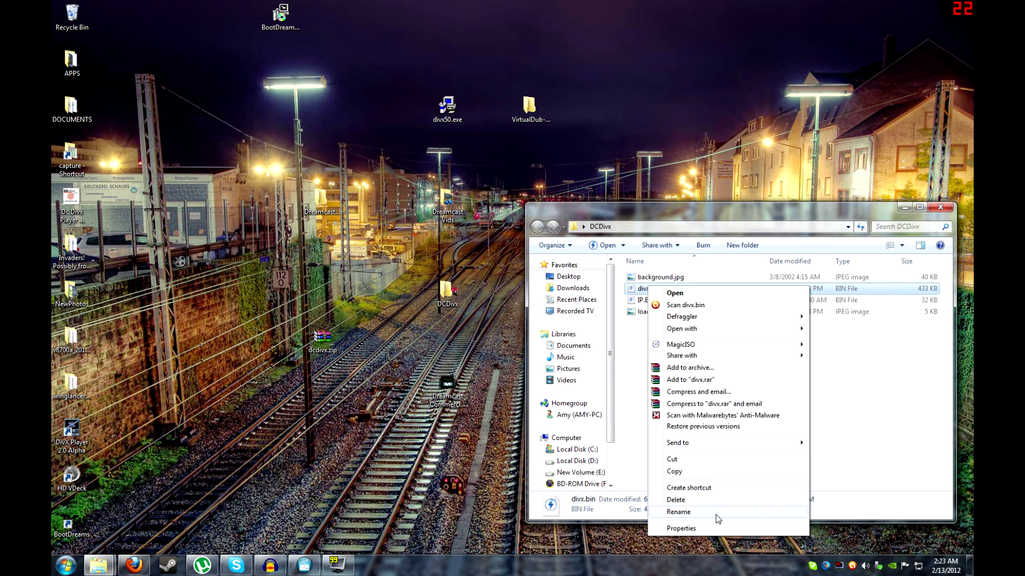
{"action": "left_click", "coordinate": [716, 513]}
{"action": "type", "text": "1S"}
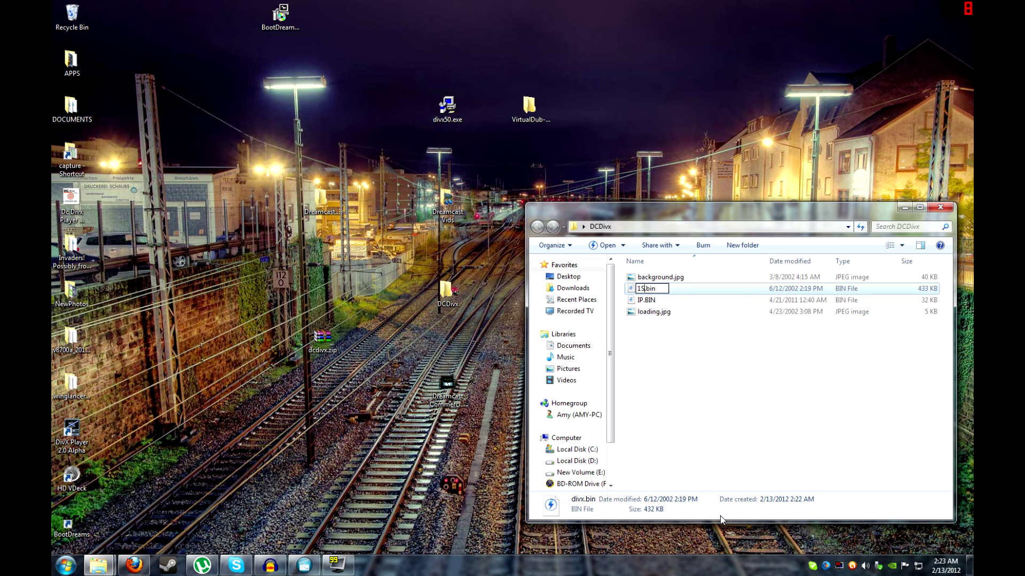
{"action": "type", "text": "T_READ"}
{"action": "key", "text": "Return"}
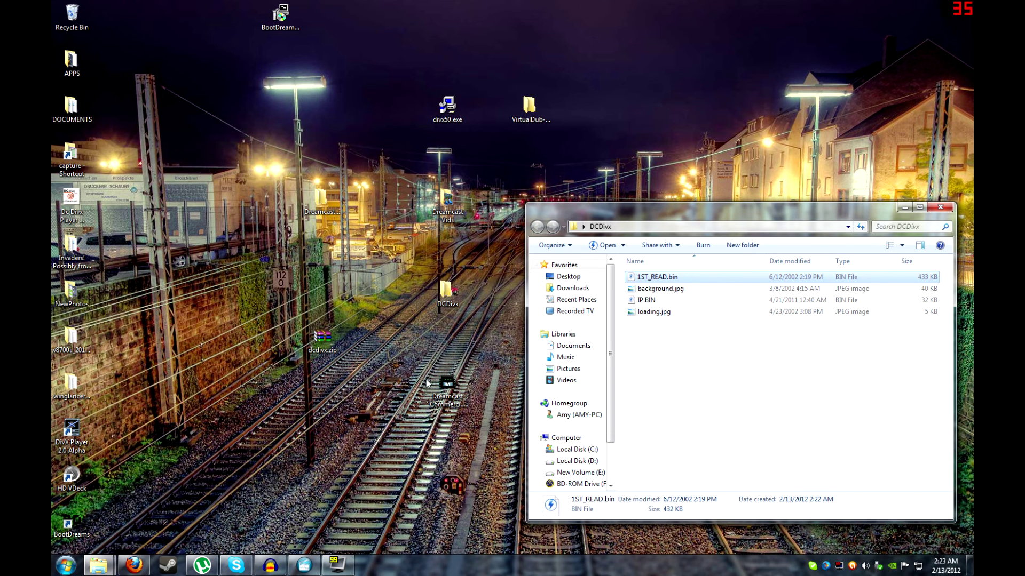
{"action": "left_click_drag", "start_coordinate": [435, 383], "coordinate": [702, 377]}
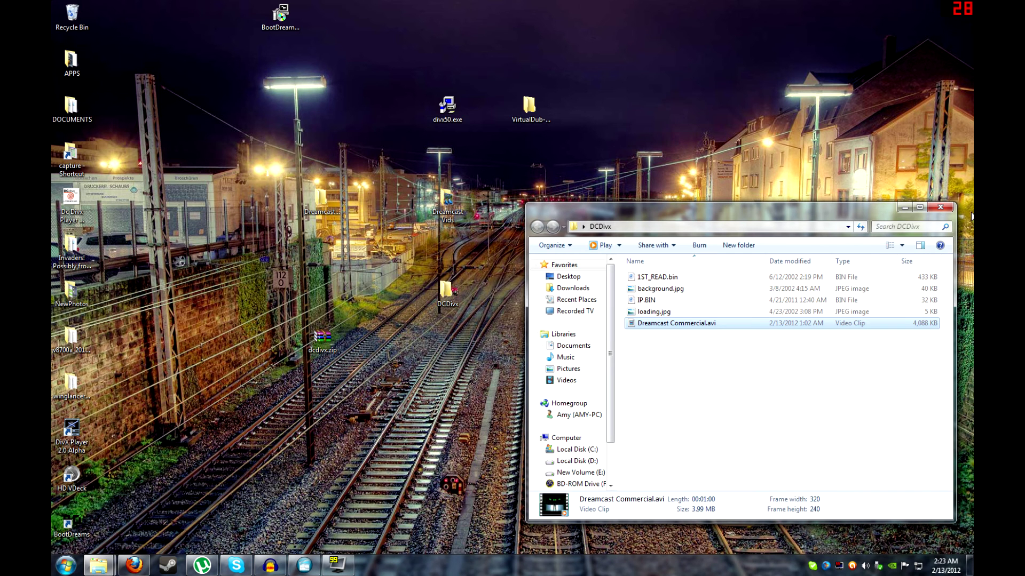
- Launch BootDreams and select C:\Users\<profile>\Desktop\DCDivx as the selfboot folder
{"action": "left_click", "coordinate": [948, 209]}
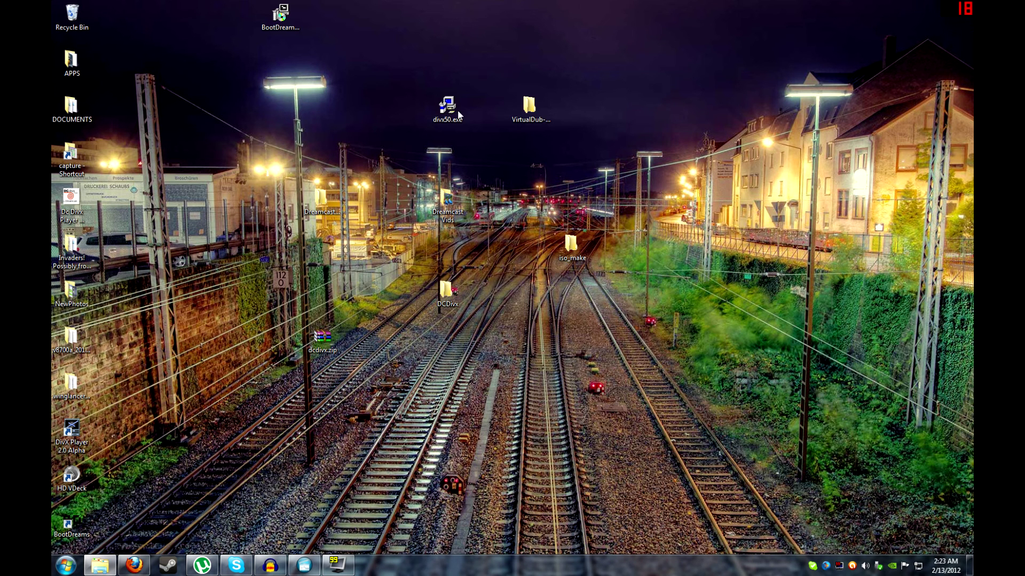
{"action": "double_click", "coordinate": [82, 526]}
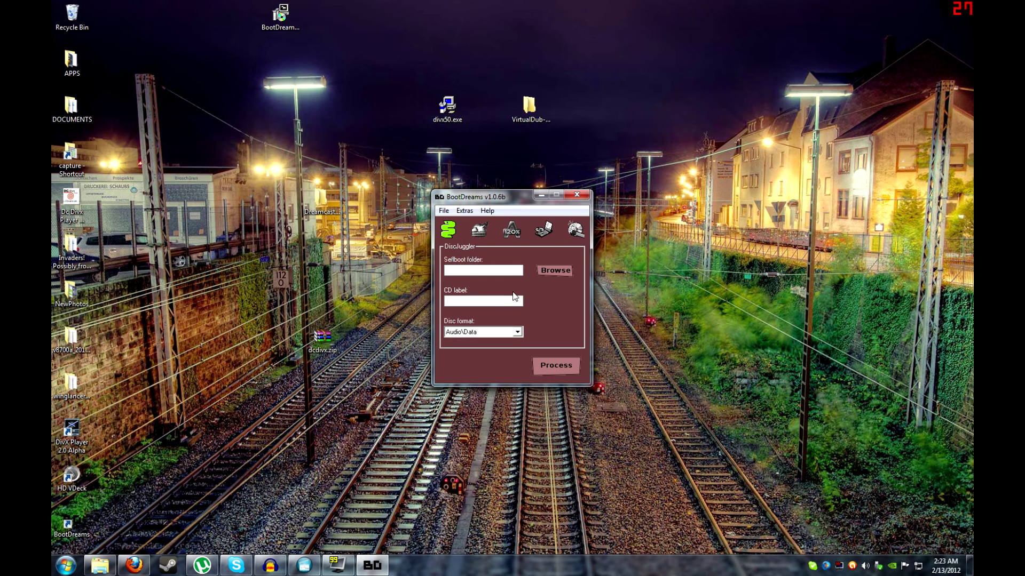
{"action": "left_click", "coordinate": [558, 270]}
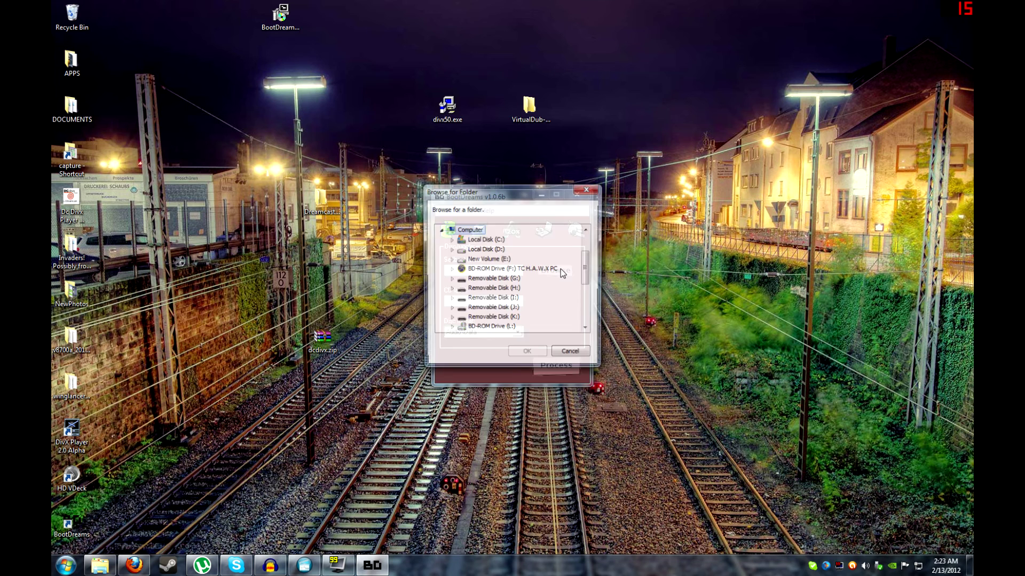
{"action": "double_click", "coordinate": [485, 240]}
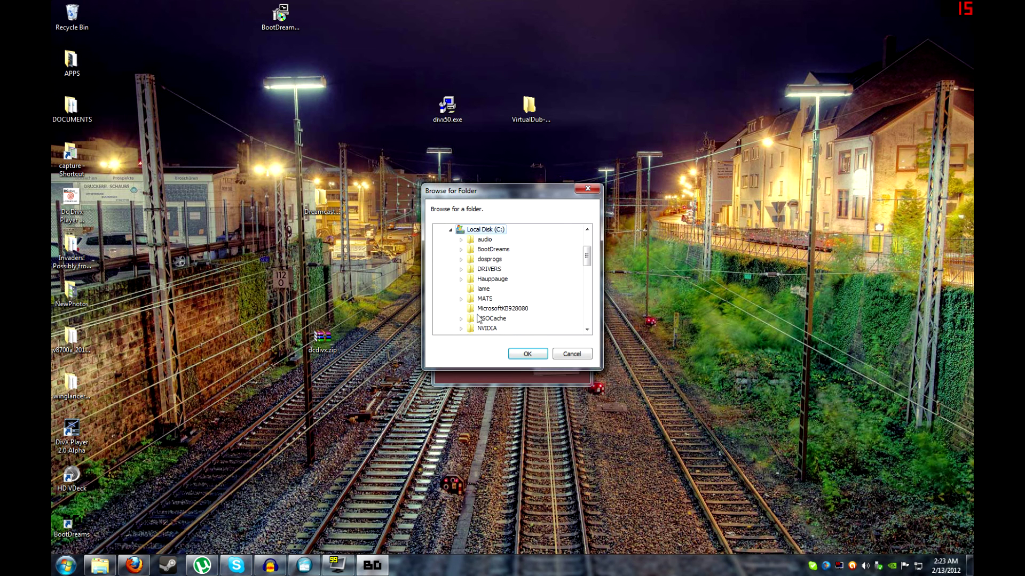
{"action": "left_click_drag", "start_coordinate": [588, 261], "coordinate": [523, 272]}
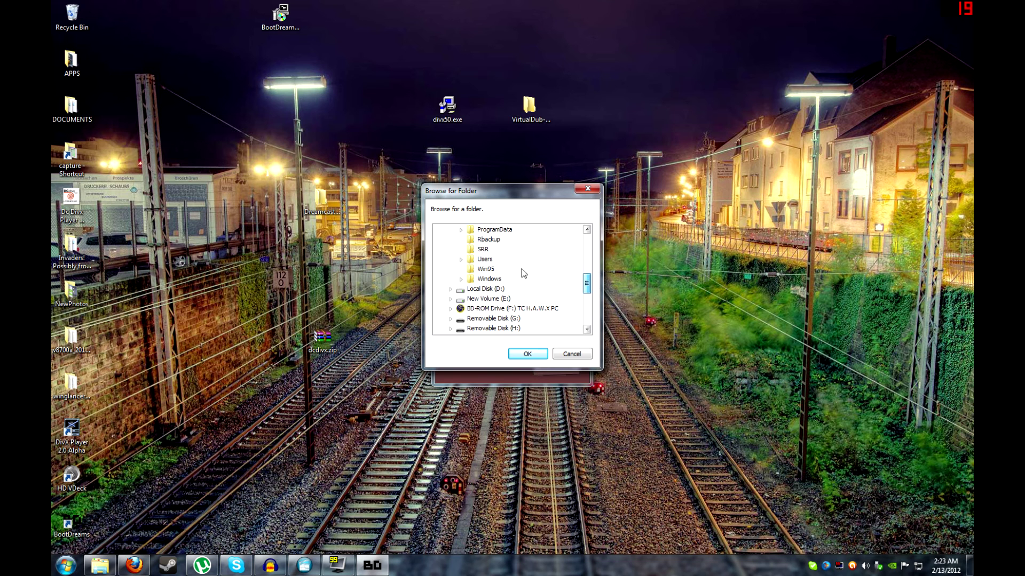
{"action": "double_click", "coordinate": [481, 259]}
{"action": "double_click", "coordinate": [495, 279]}
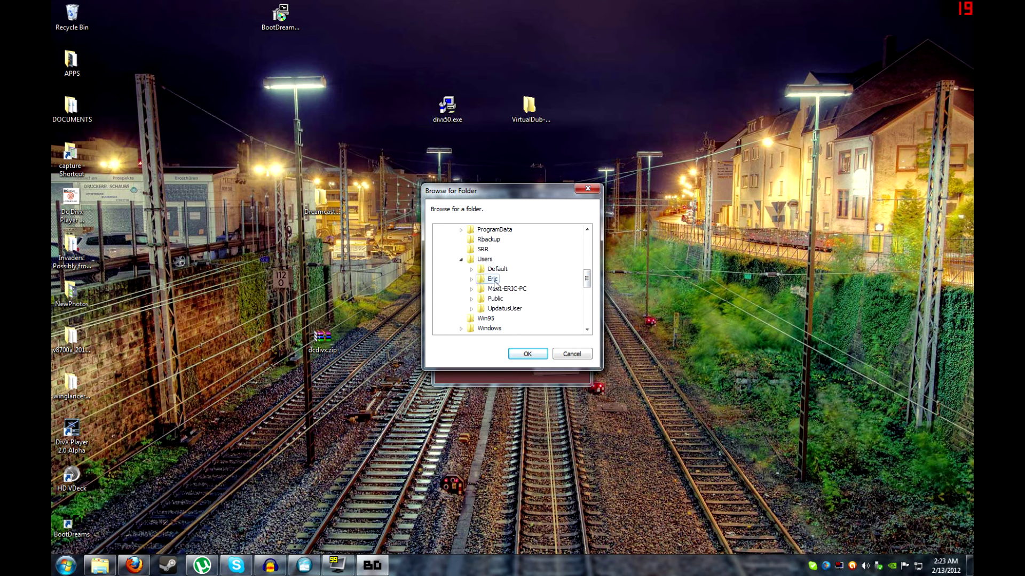
{"action": "double_click", "coordinate": [506, 289]}
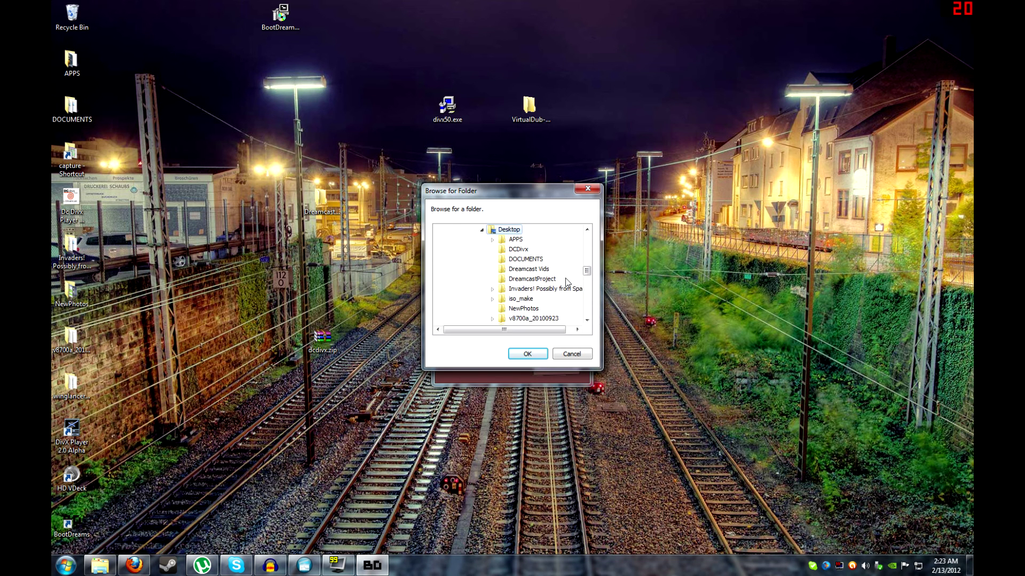
{"action": "left_click", "coordinate": [513, 250]}
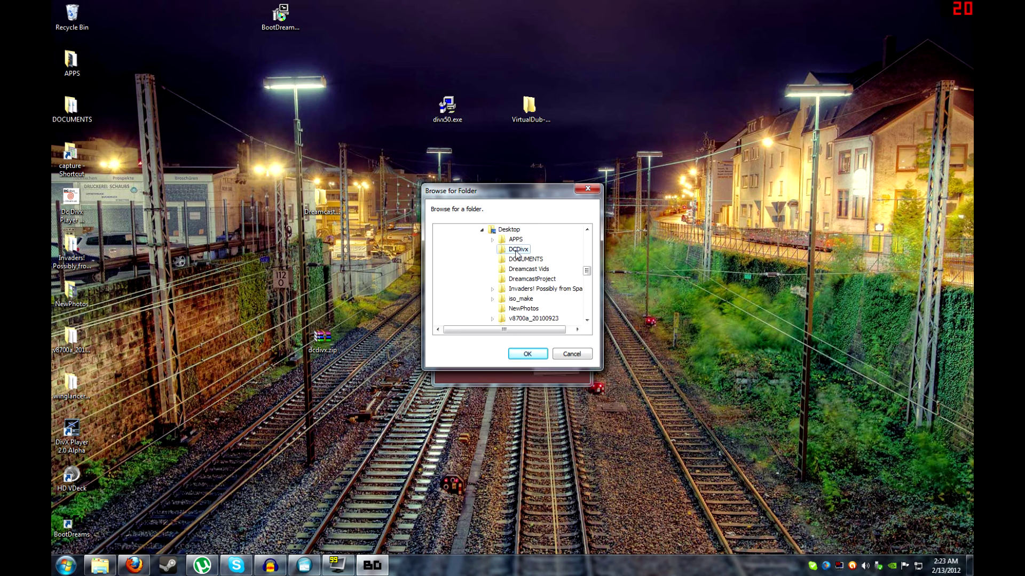
{"action": "left_click", "coordinate": [514, 356]}
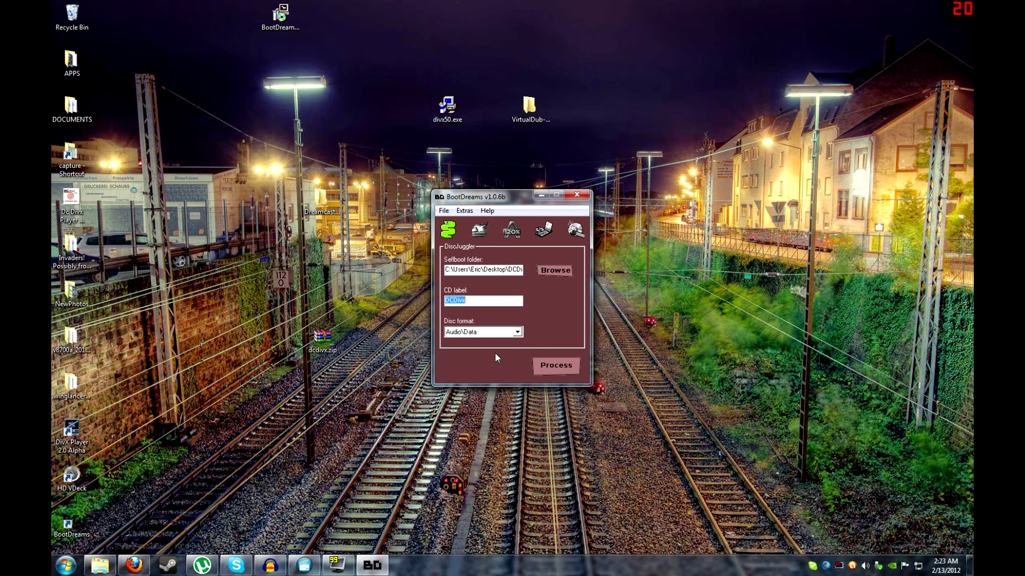
- Build a scrambled DiscJuggler image saved as DCDivx.cdi, then close BootDreams
{"action": "left_click", "coordinate": [567, 371]}
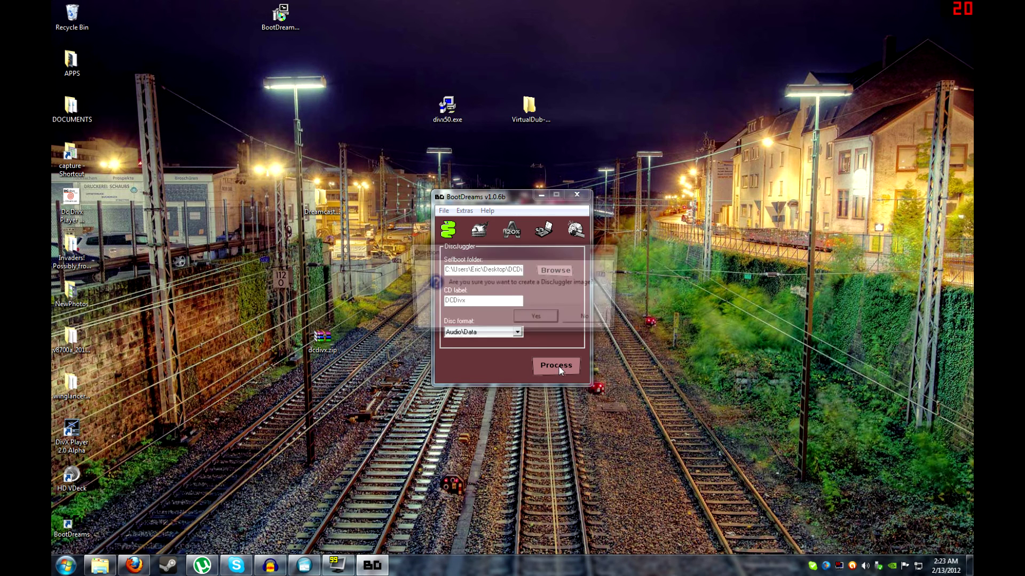
{"action": "left_click", "coordinate": [546, 319]}
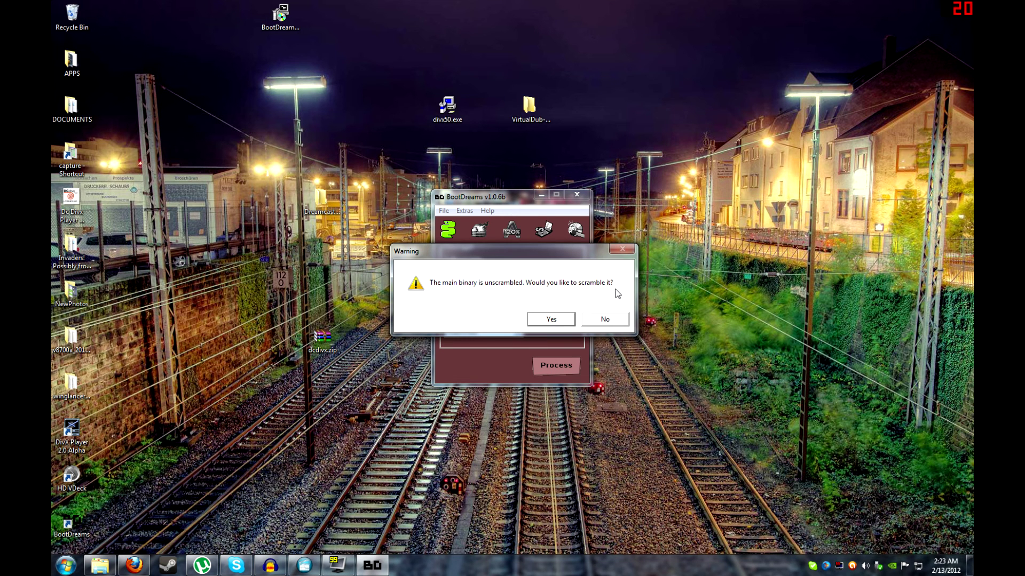
{"action": "left_click", "coordinate": [550, 319]}
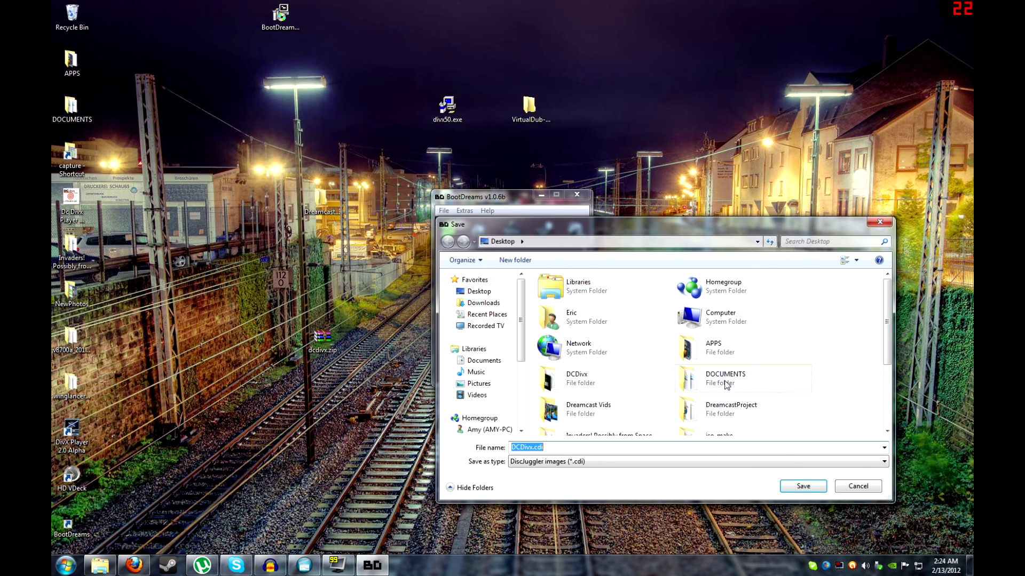
{"action": "left_click", "coordinate": [784, 490]}
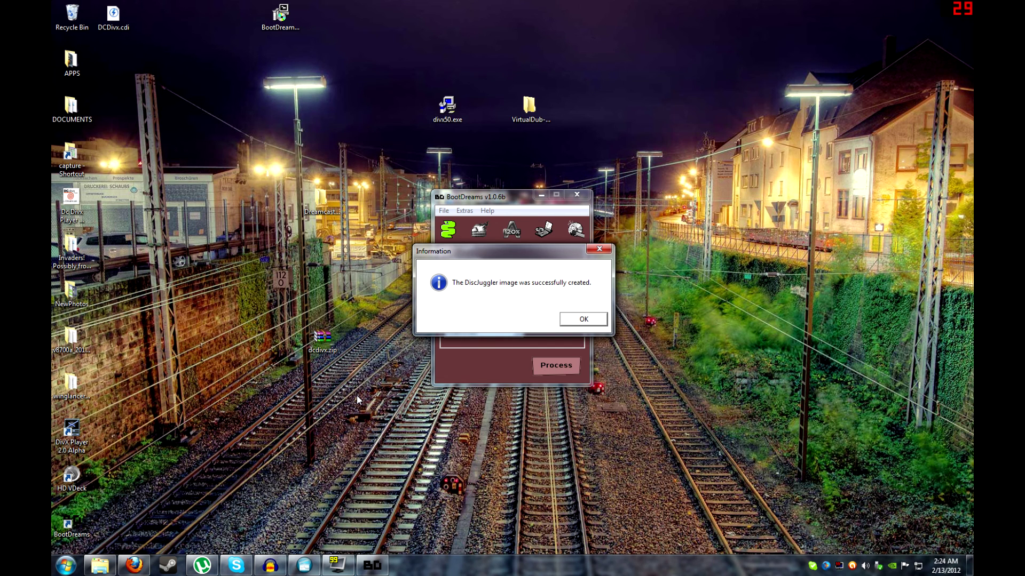
{"action": "left_click", "coordinate": [581, 319]}
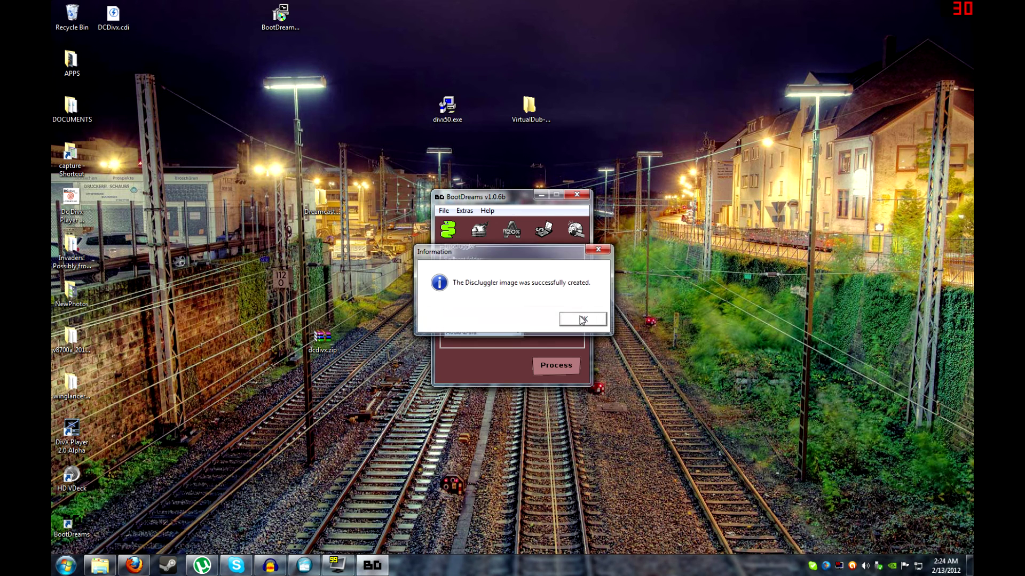
{"action": "left_click", "coordinate": [577, 198]}
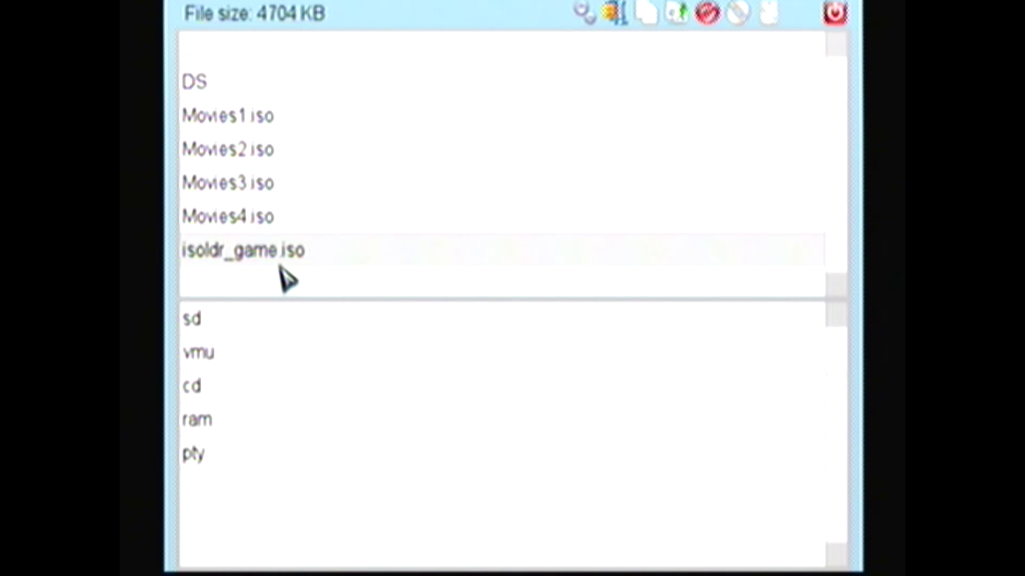
- Run isoldr_game.iso from the DreamShell file browser to boot DCDivx Player
{"action": "left_click", "coordinate": [281, 268]}
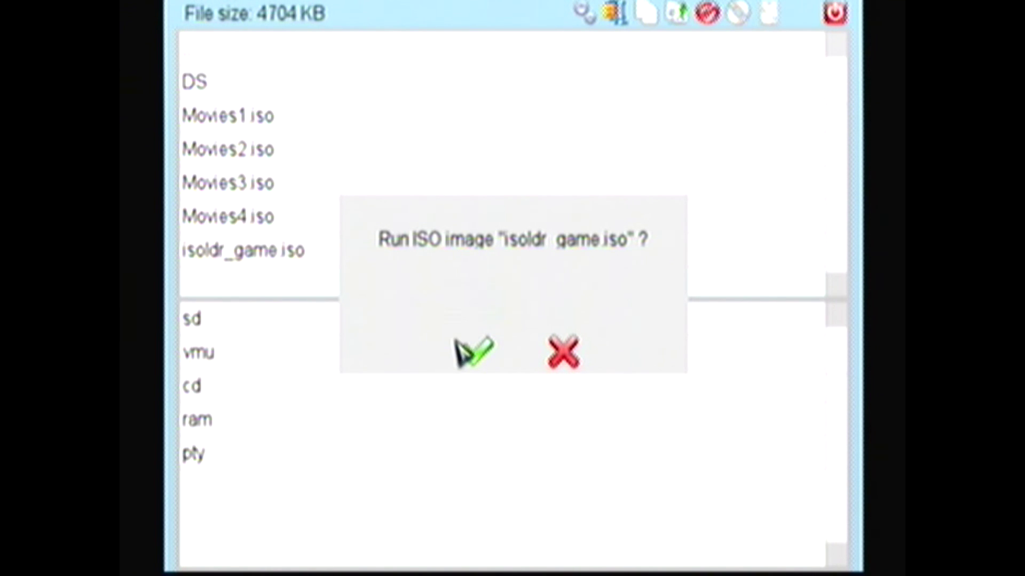
{"action": "left_click", "coordinate": [477, 356]}
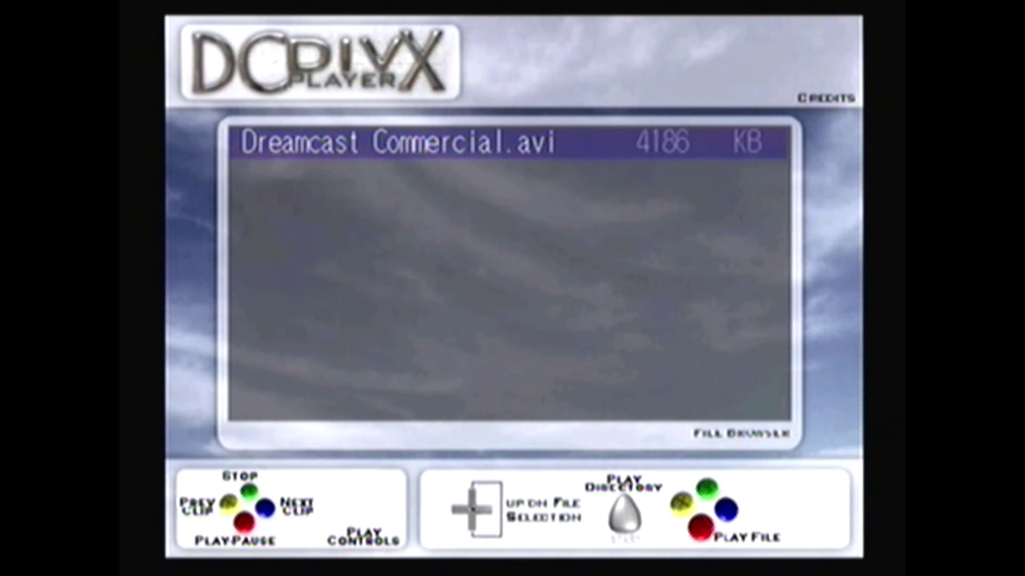
- Start playback of Dreamcast Commercial.avi in DC DivX Player
{"action": "key", "text": "Return"}
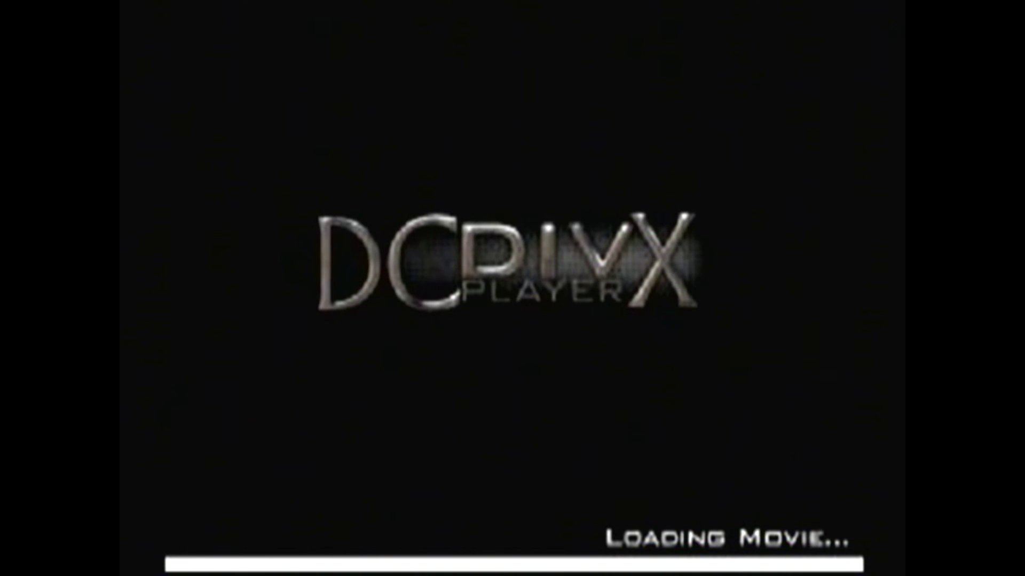